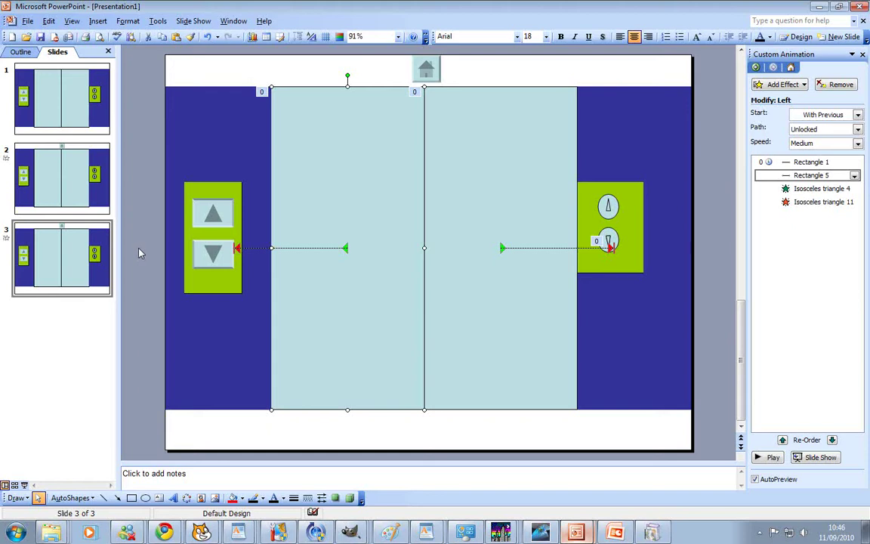
Step: Copy slide 3 and paste it directly after itself as a new slide 4
left_click(384, 67)
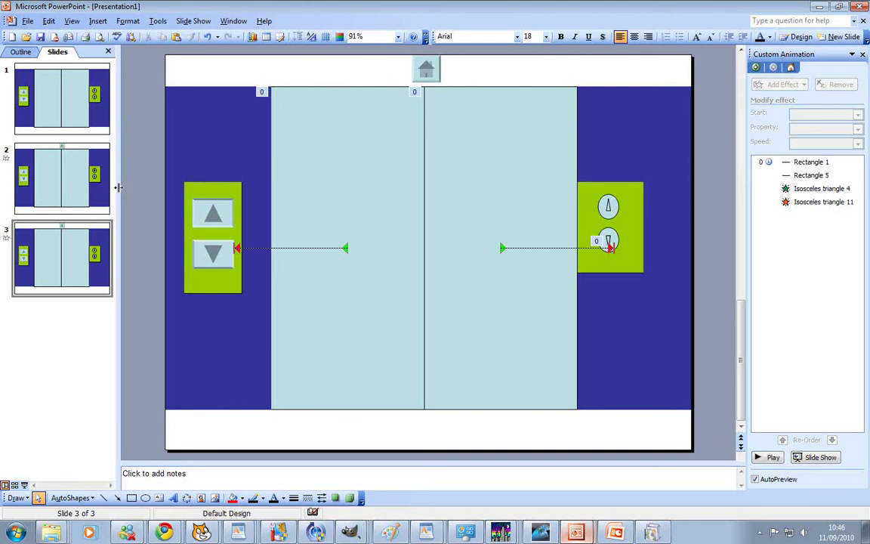
left_click(69, 270)
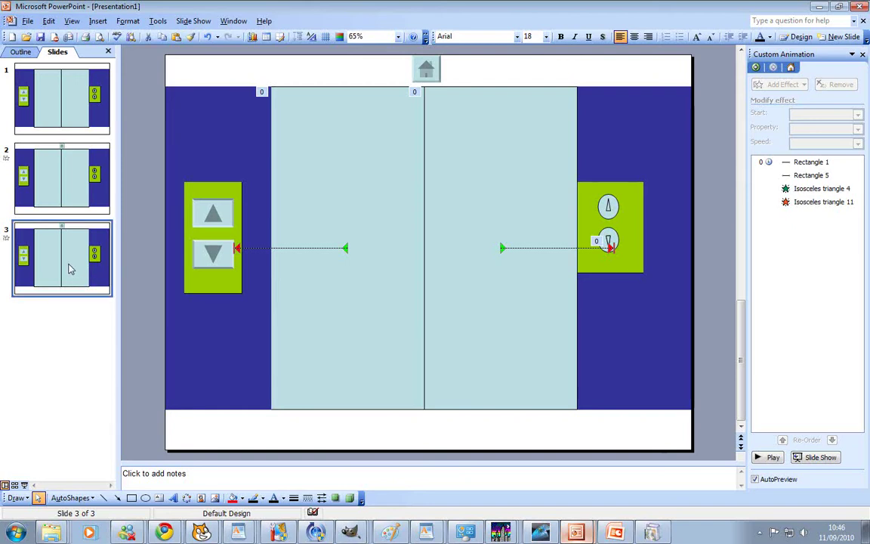
right_click(73, 250)
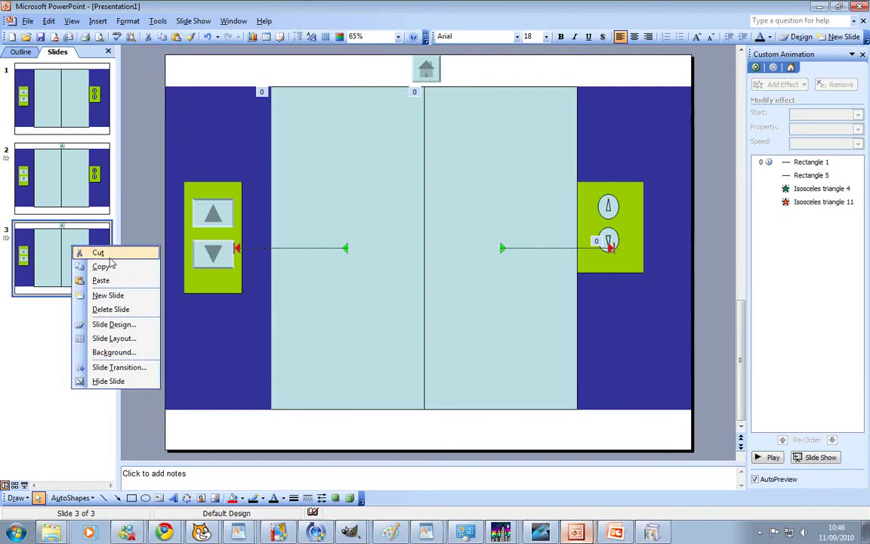
left_click(105, 265)
left_click(70, 317)
right_click(70, 317)
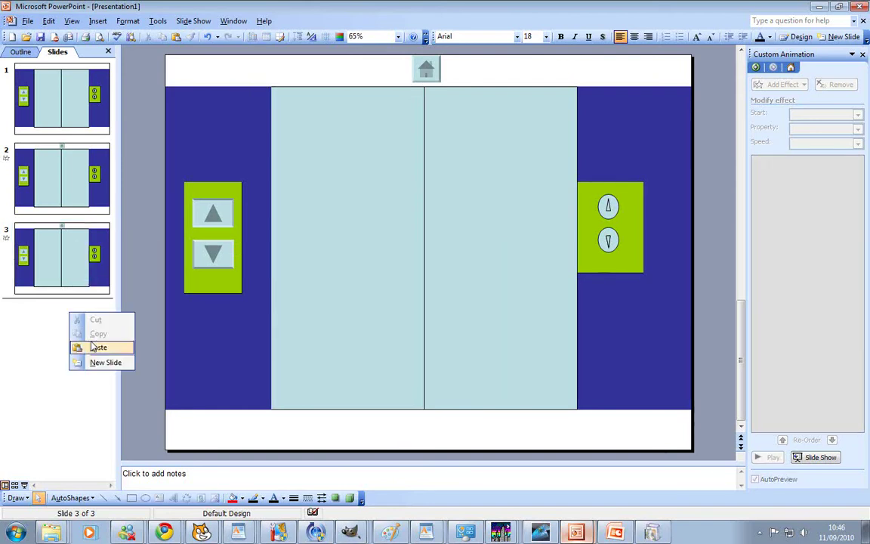
left_click(84, 345)
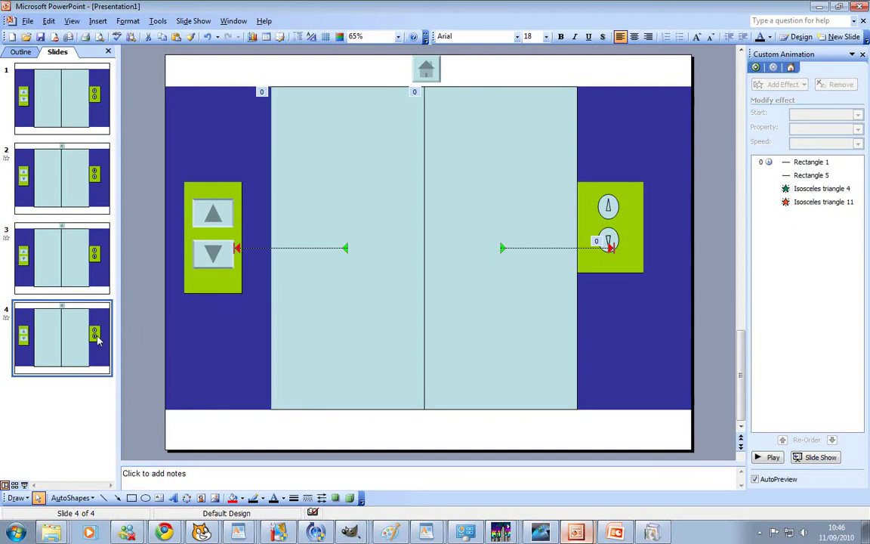
Step: Enlarge the left green call-button panel and nudge it slightly left
left_click(188, 237)
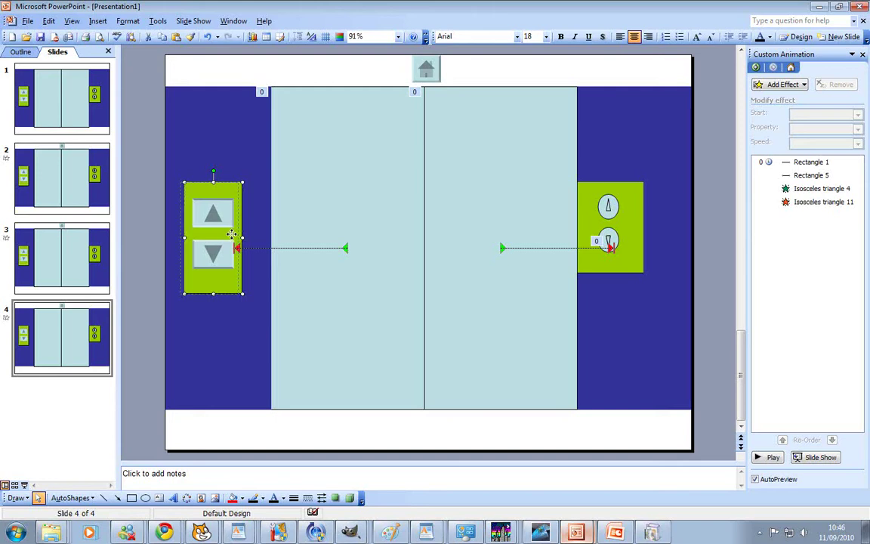
key("Left")
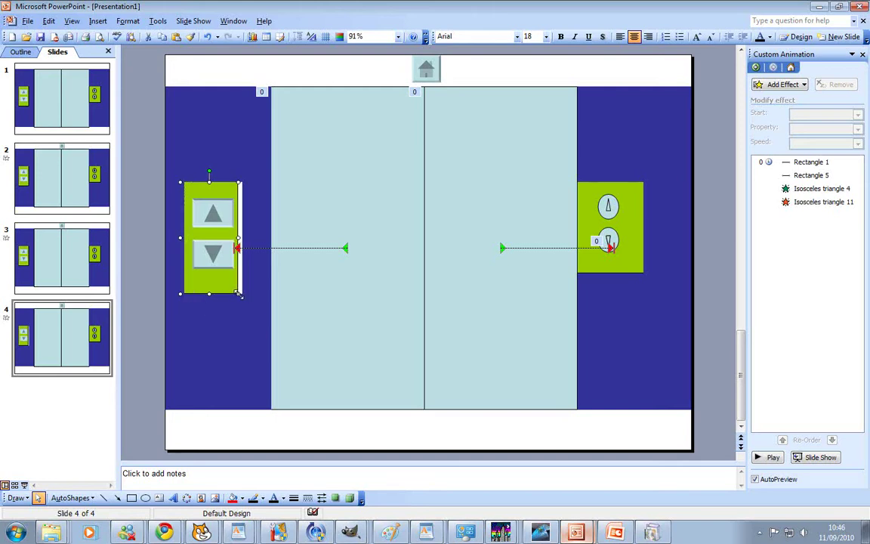
left_click_drag(238, 294, 245, 297)
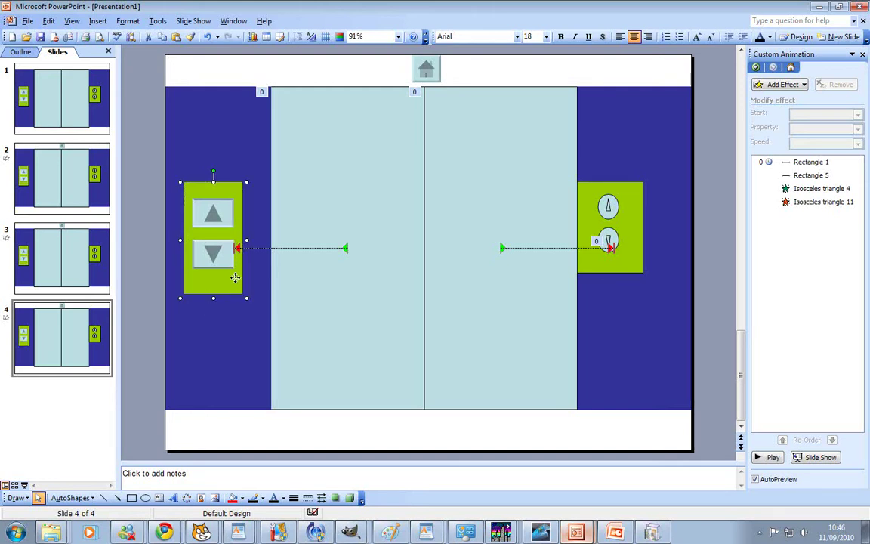
key("Left")
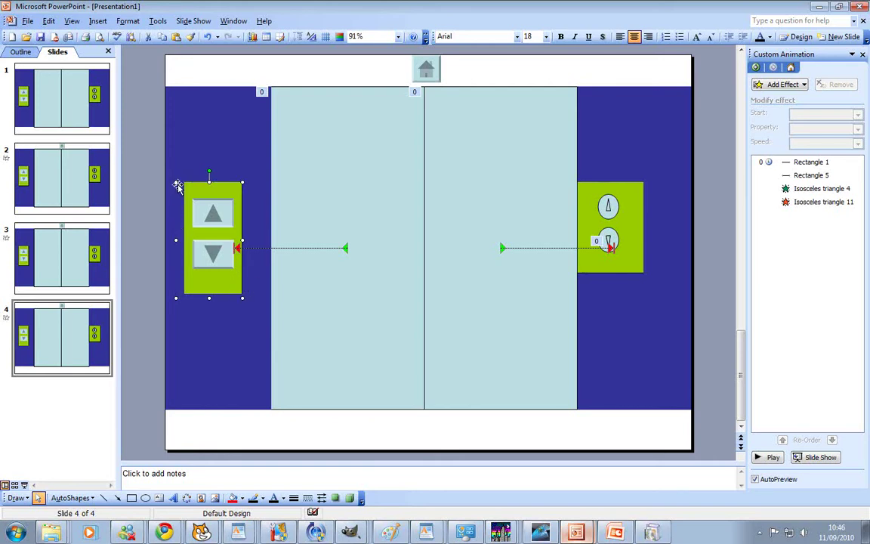
Step: Send the thin shape at the panel's edge behind the green panel
right_click(172, 204)
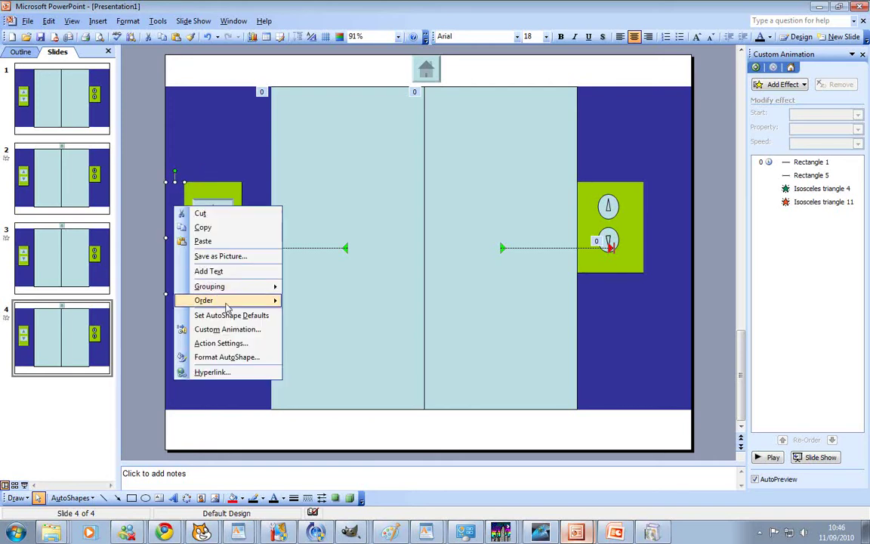
mouse_move(255, 300)
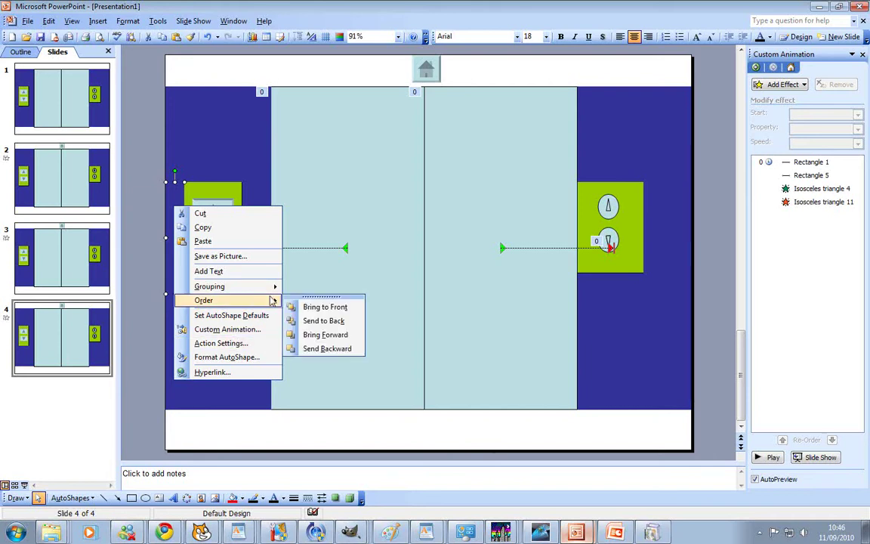
left_click(308, 323)
left_click(250, 193)
Step: Enlarge the down-arrow button and stack it below the up-arrow button in the panel
left_click(215, 213)
left_click(224, 254)
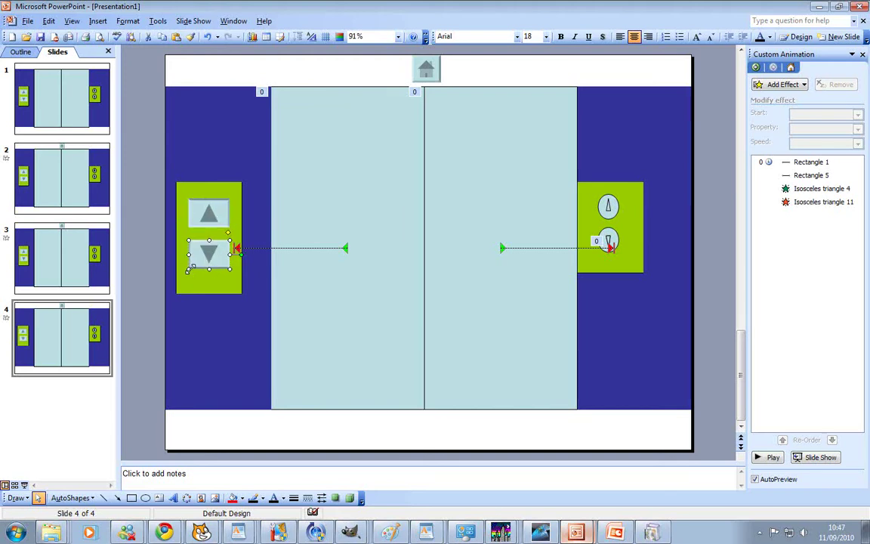
left_click_drag(191, 269, 234, 275)
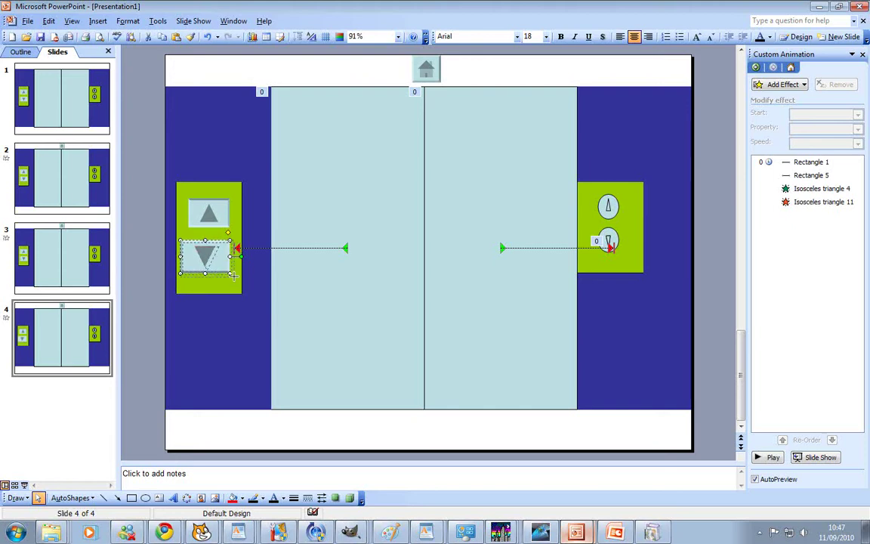
left_click(204, 214)
left_click_drag(204, 214, 195, 256)
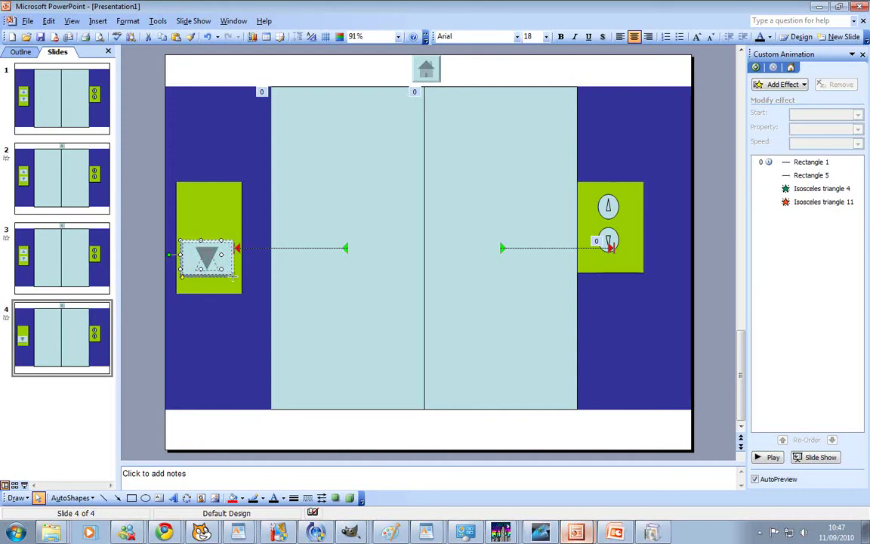
left_click(224, 272)
left_click_drag(217, 262, 214, 212)
left_click_drag(216, 224, 216, 268)
left_click_drag(209, 191, 208, 225)
Step: Select the lower-right and upper-left blue walls and the up-arrow button in turn
left_click(580, 302)
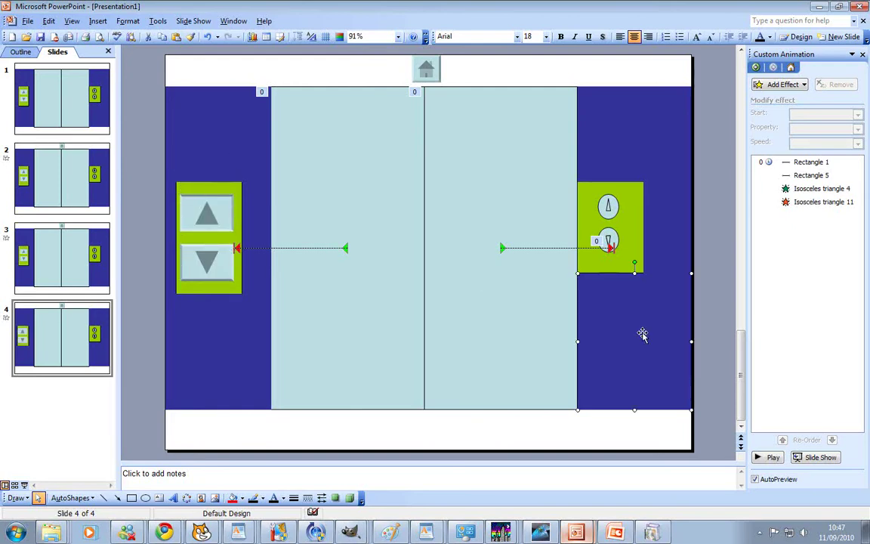
left_click(193, 206)
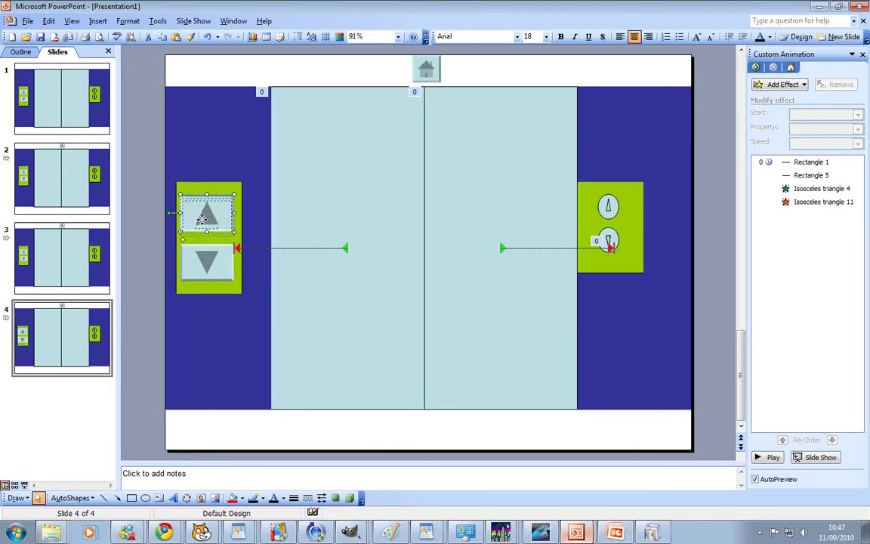
left_click(627, 344)
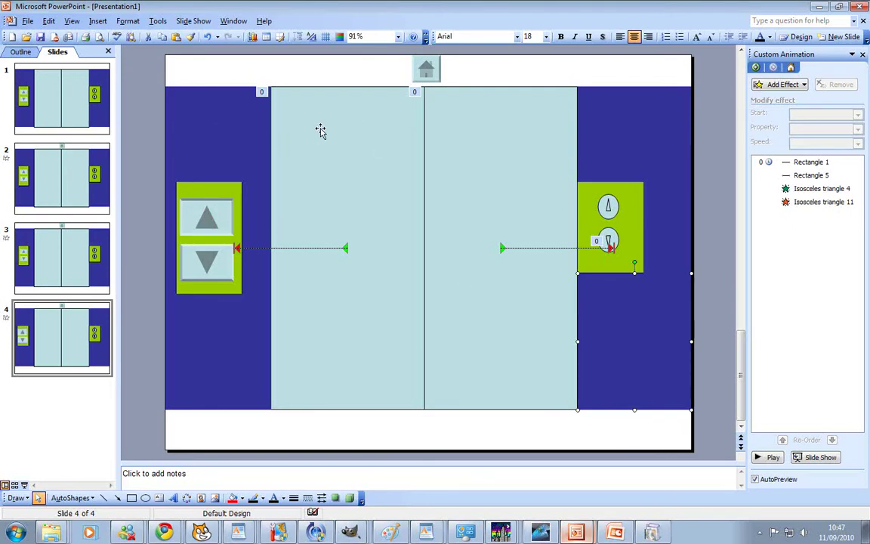
left_click(225, 111)
Step: Stretch the left blue walls and both light-blue doors to the slide's top and bottom edges
left_click_drag(216, 76, 214, 54)
left_click(241, 395)
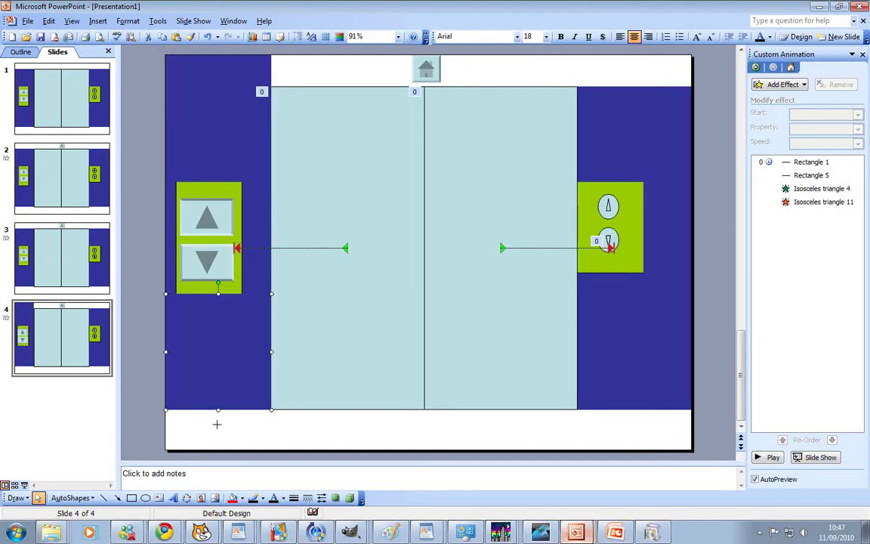
left_click_drag(217, 425, 218, 450)
left_click(348, 408)
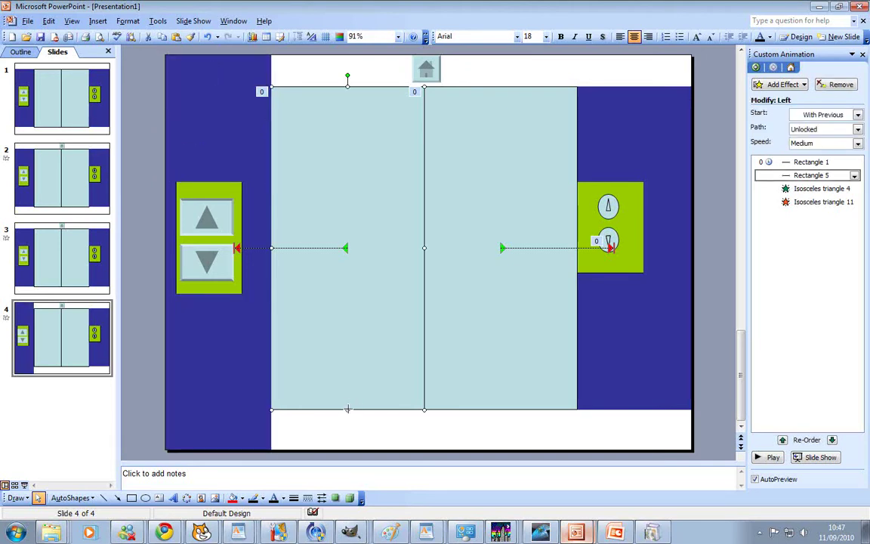
left_click_drag(348, 409, 349, 450)
left_click(471, 400)
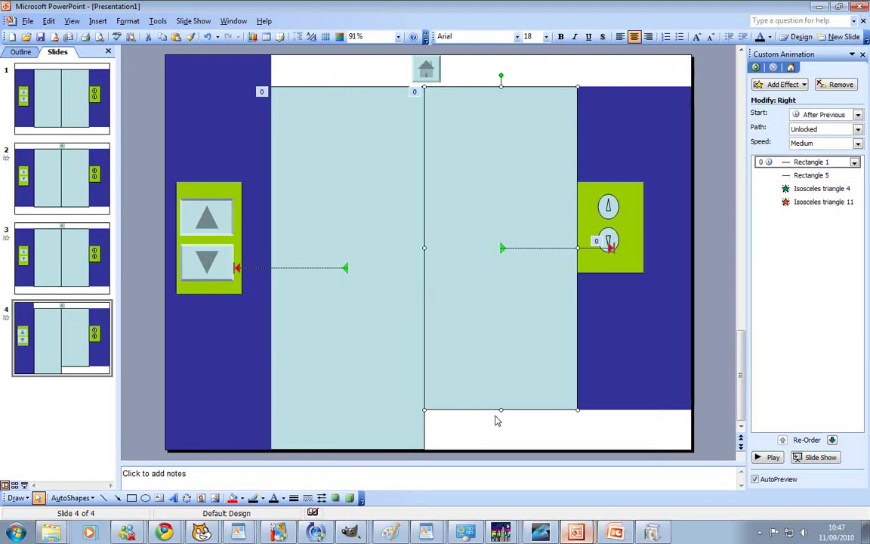
left_click_drag(501, 409, 501, 450)
left_click_drag(501, 88, 500, 55)
left_click(342, 105)
left_click_drag(348, 88, 350, 56)
Step: Cut the home button, stretch the right blue walls to full height, and widen the left door
right_click(427, 71)
left_click(453, 79)
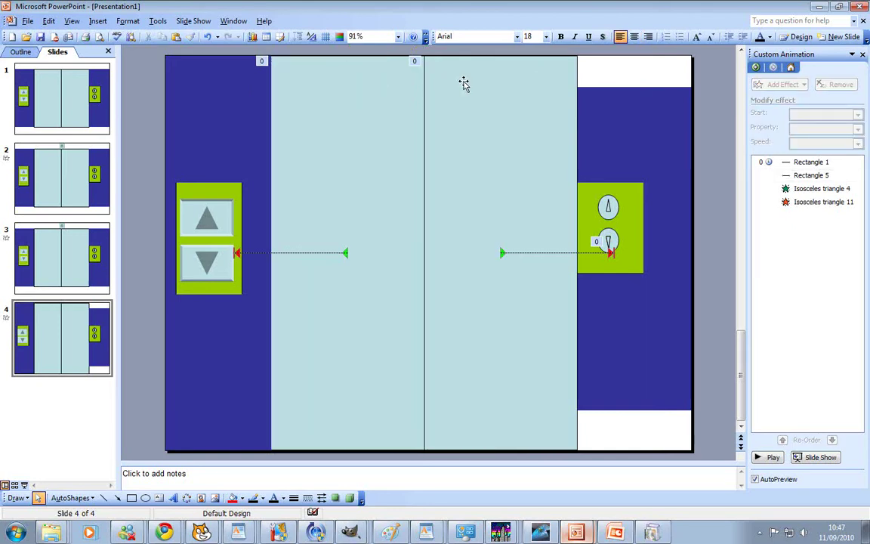
left_click(635, 86)
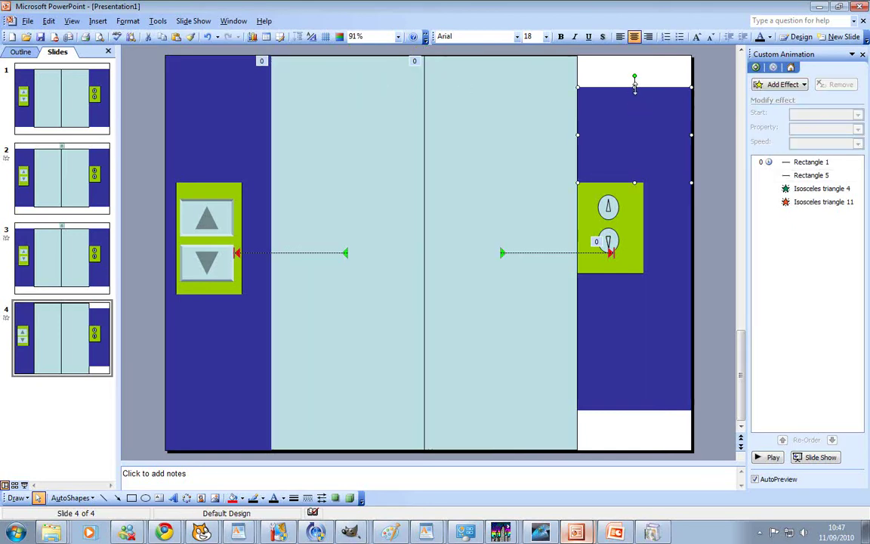
left_click_drag(634, 86, 631, 56)
left_click(632, 347)
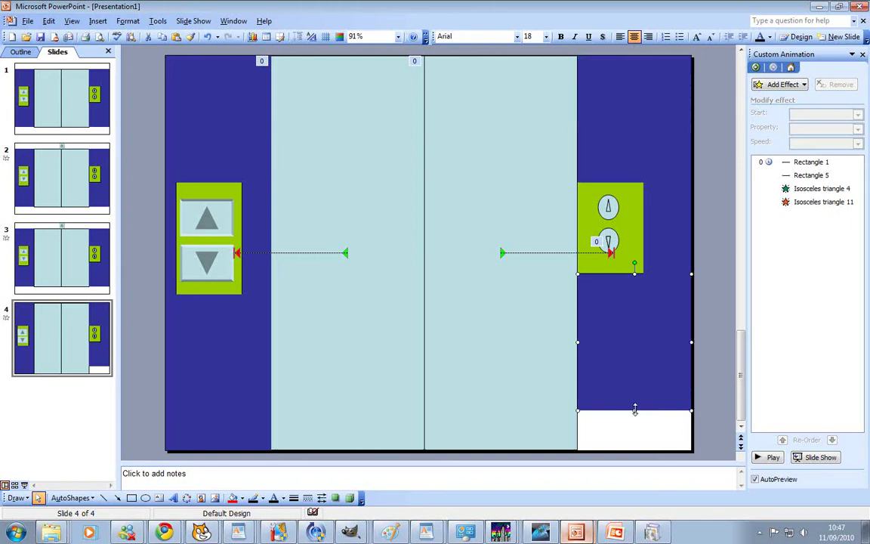
left_click_drag(636, 424, 636, 450)
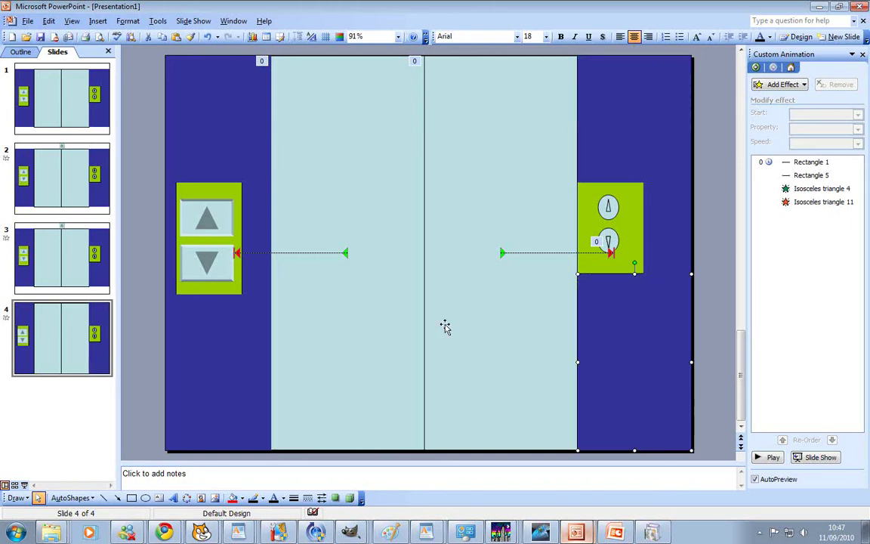
left_click(381, 293)
left_click_drag(272, 253, 255, 253)
Step: Send the small shape left of the door to the back
left_click(249, 227)
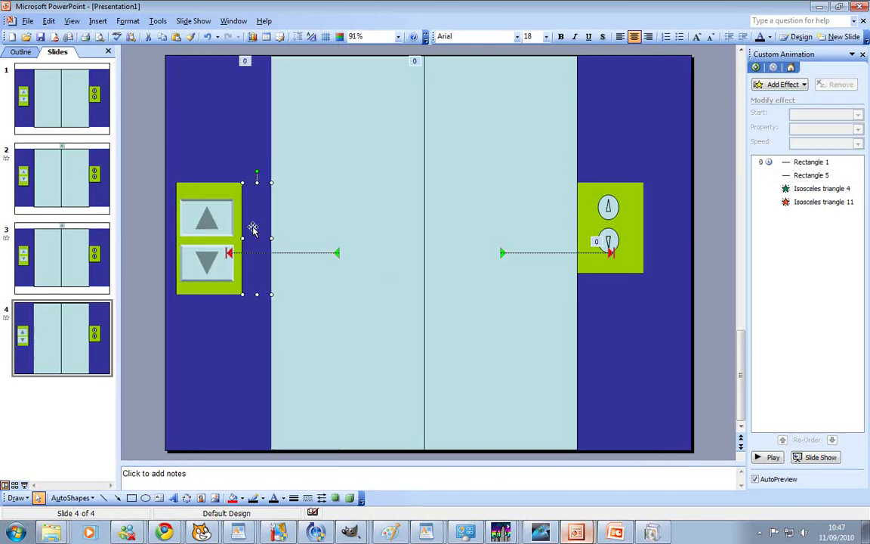
right_click(255, 225)
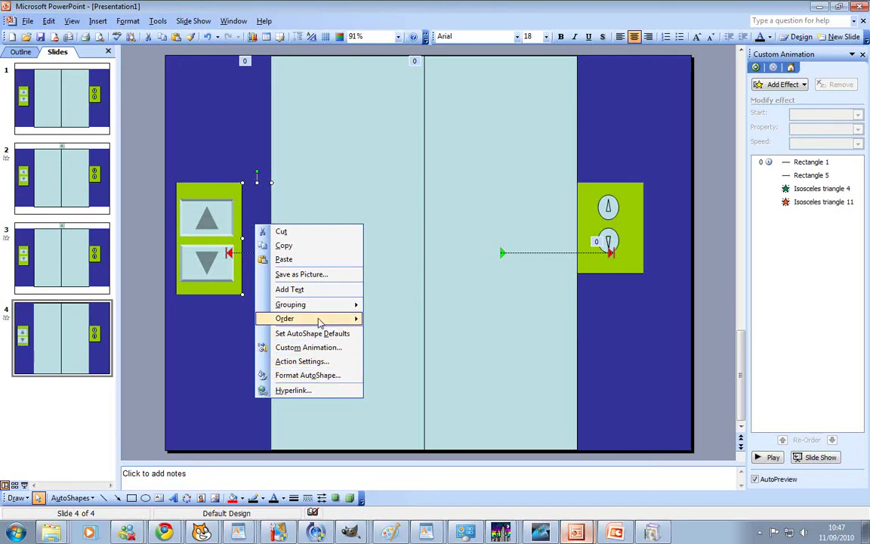
mouse_move(332, 318)
left_click(396, 339)
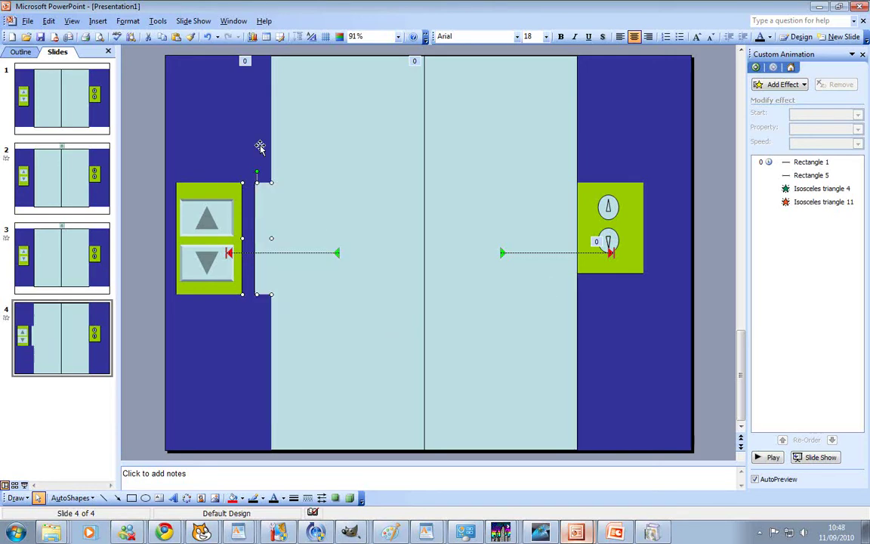
Step: Send the upper-left and lower-left blue walls behind the door
left_click(294, 208)
left_click(262, 146)
right_click(262, 146)
mouse_move(370, 244)
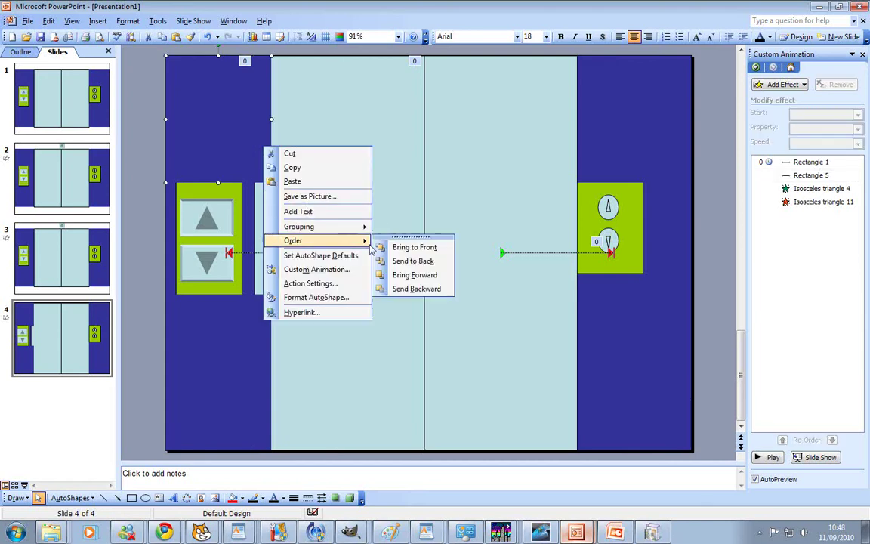
left_click(413, 260)
right_click(262, 345)
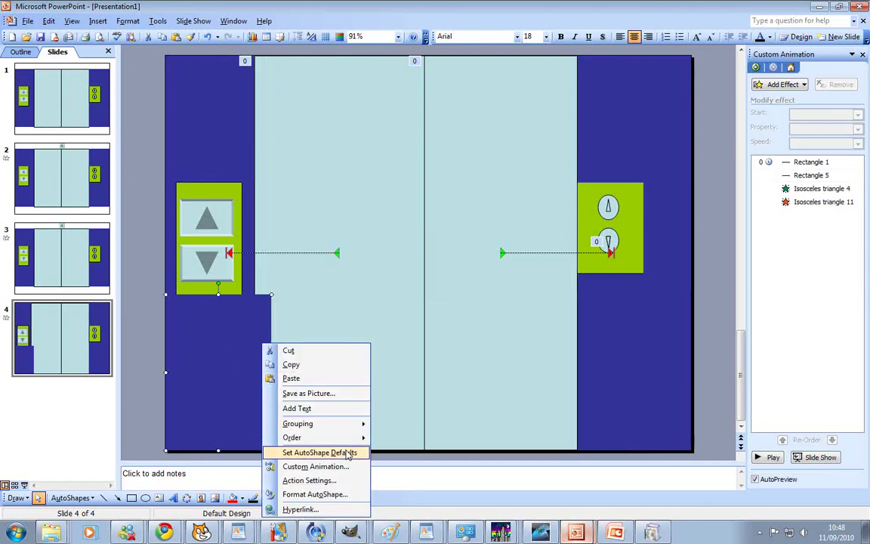
mouse_move(318, 437)
left_click(412, 457)
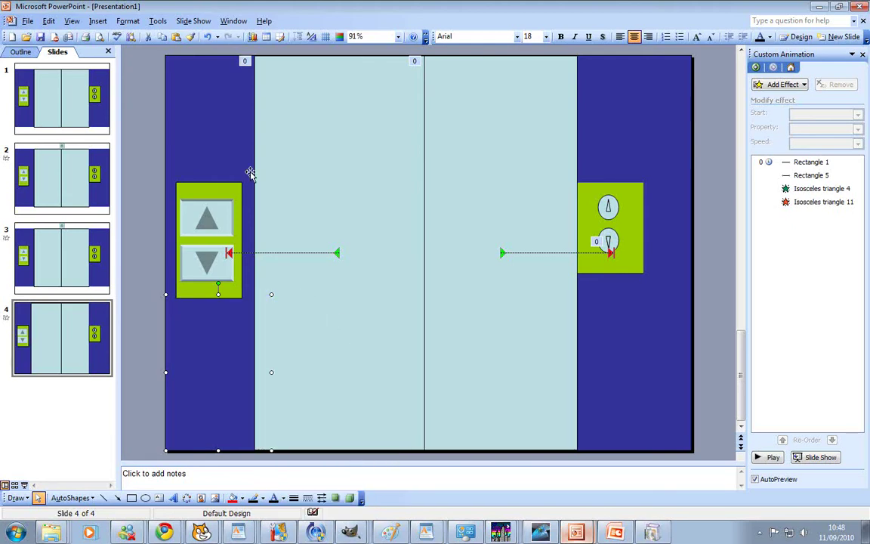
Step: Send the left light-blue door panel to the back, then select the right door panel
left_click(271, 119)
left_click(255, 223)
left_click(249, 221)
left_click(239, 325)
left_click(289, 353)
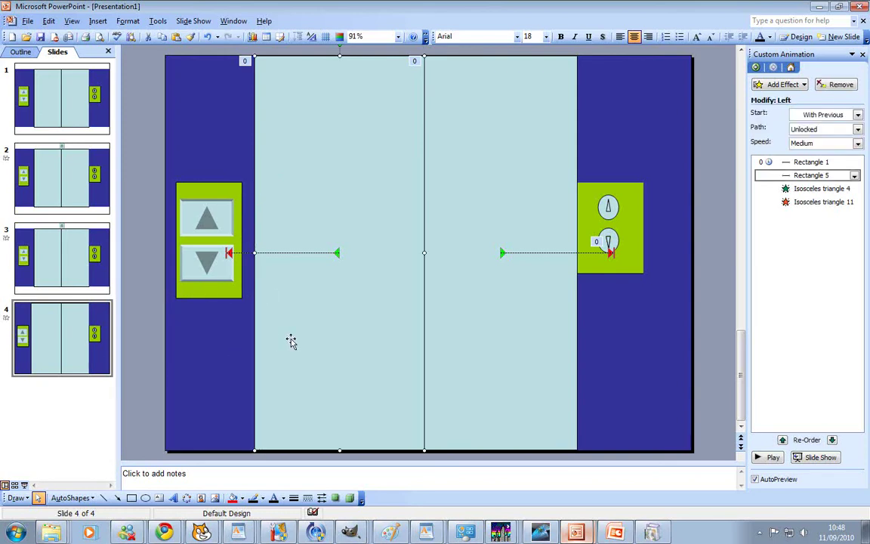
right_click(292, 342)
mouse_move(348, 434)
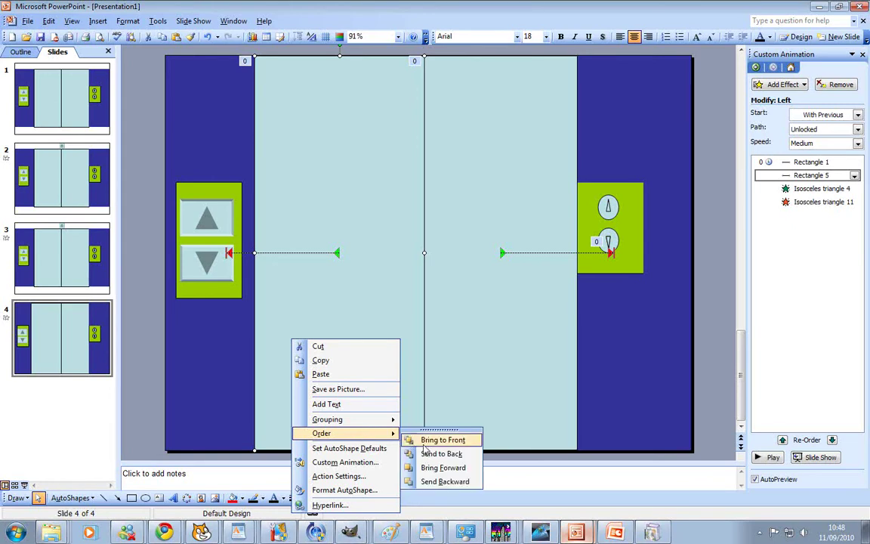
left_click(431, 453)
left_click(527, 367)
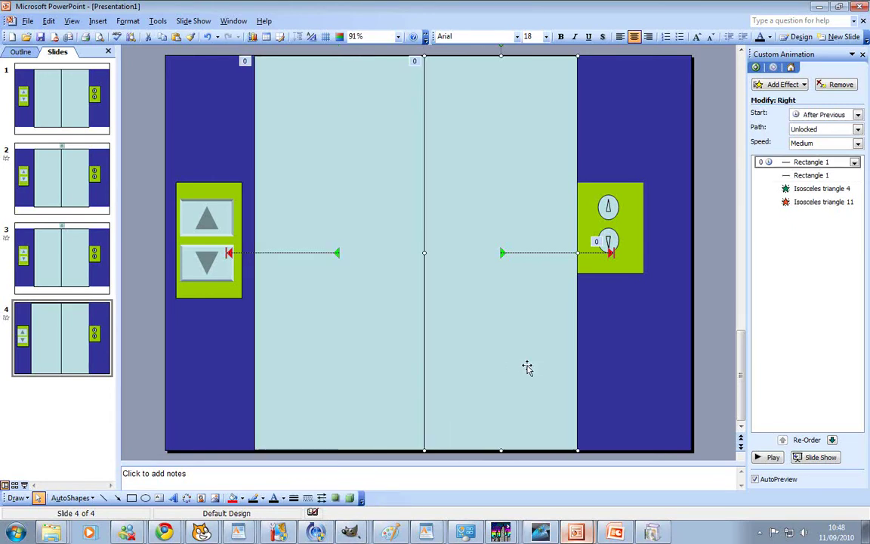
Step: Shift the right call-button panel further to the right
left_click(699, 287)
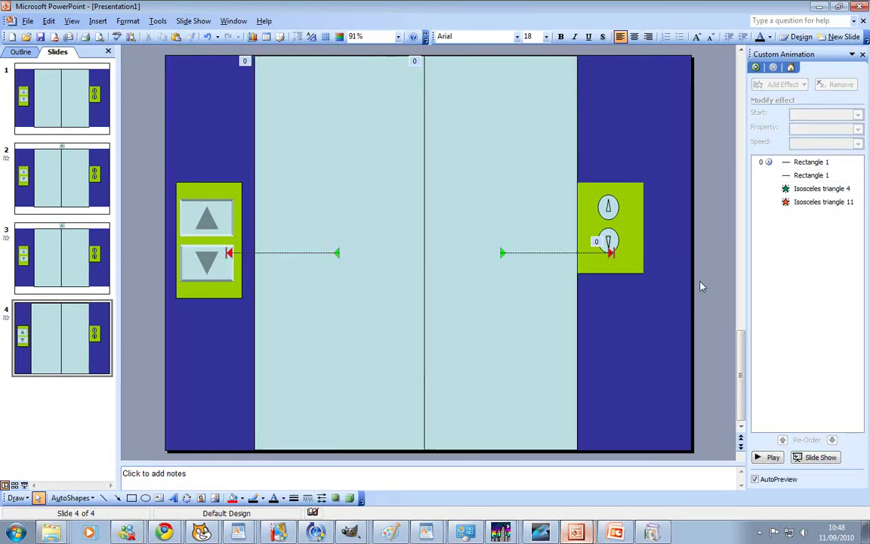
left_click(492, 197)
left_click_drag(633, 221, 674, 219)
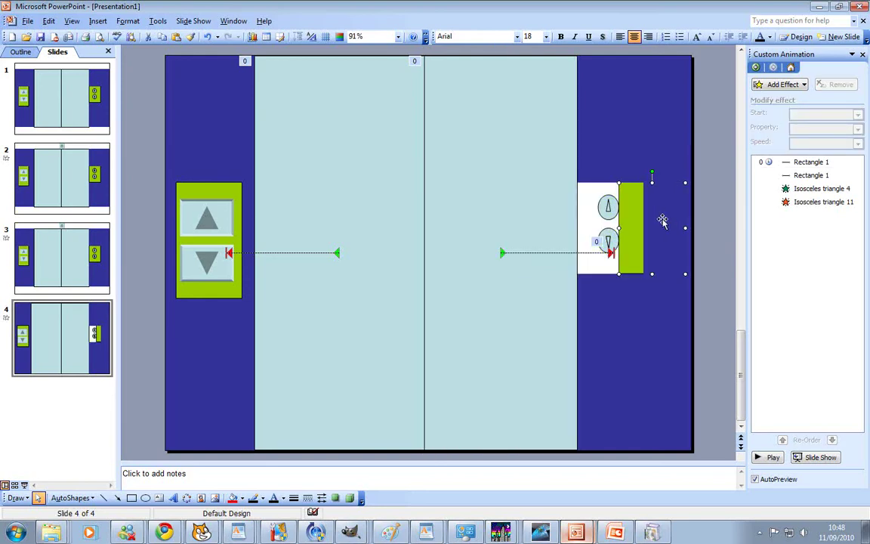
Step: Move the up-arrow circle onto the green panel and change the panel's stacking order
left_click(608, 210)
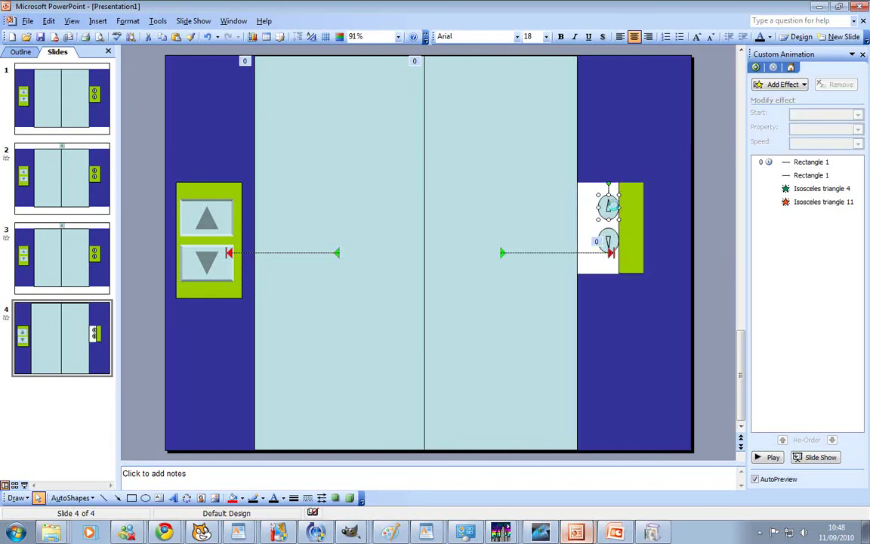
left_click_drag(652, 201, 653, 201)
left_click(666, 201)
right_click(672, 203)
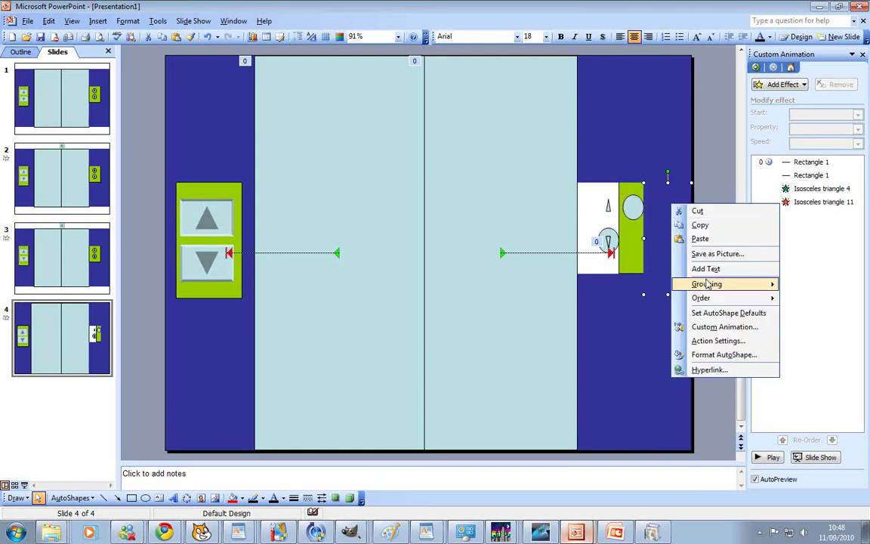
mouse_move(729, 299)
left_click(801, 319)
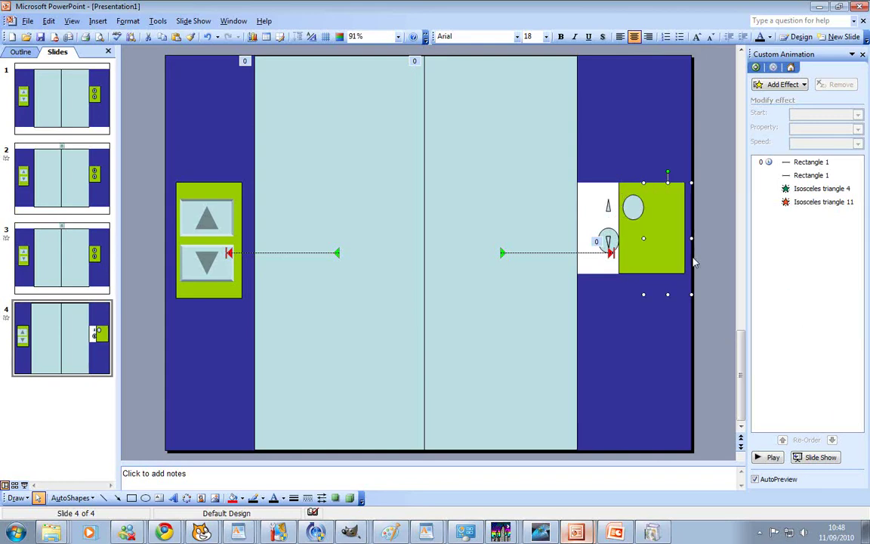
mouse_move(626, 221)
left_mouse_down()
mouse_move(653, 215)
mouse_move(631, 223)
left_mouse_up()
Step: Move the lower circle onto the green panel and stack both circles in its slots
left_click(610, 206)
left_click(647, 209)
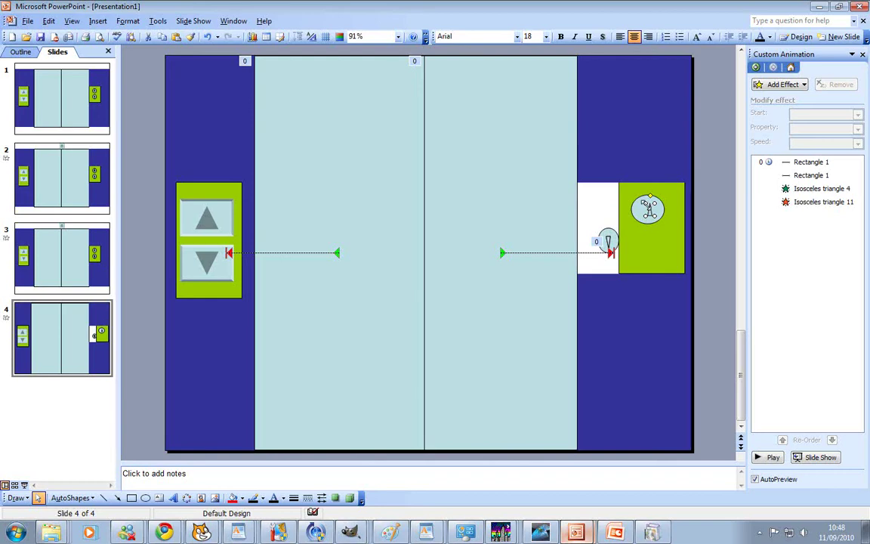
left_click(608, 239)
left_click_drag(613, 234, 656, 216)
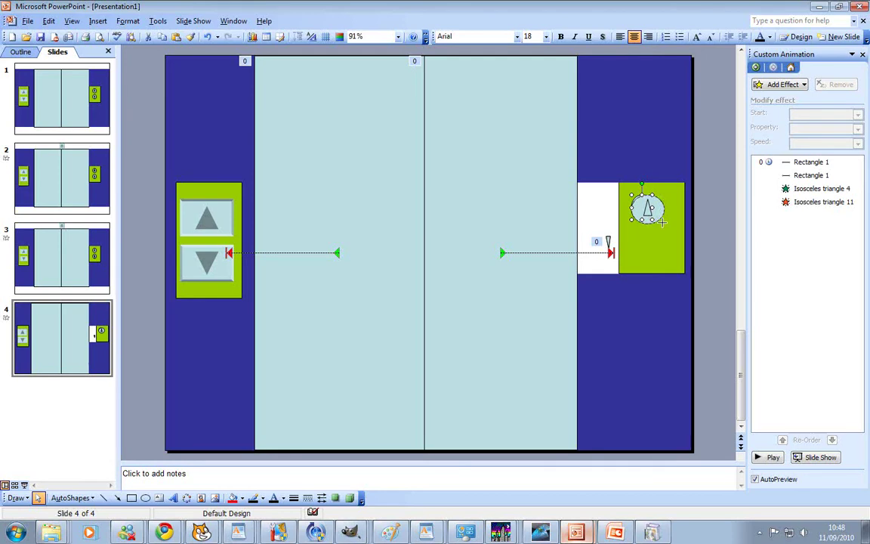
left_click(657, 224)
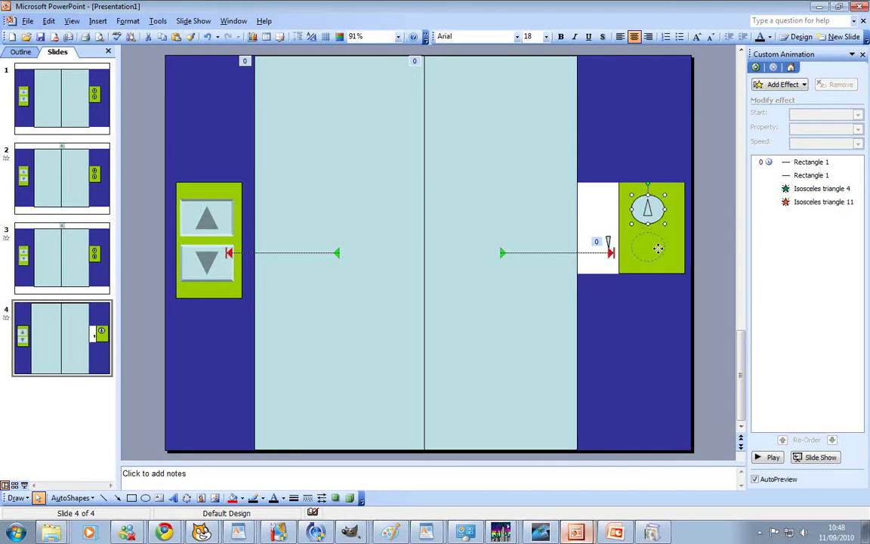
left_click_drag(658, 249, 657, 248)
left_click(608, 243)
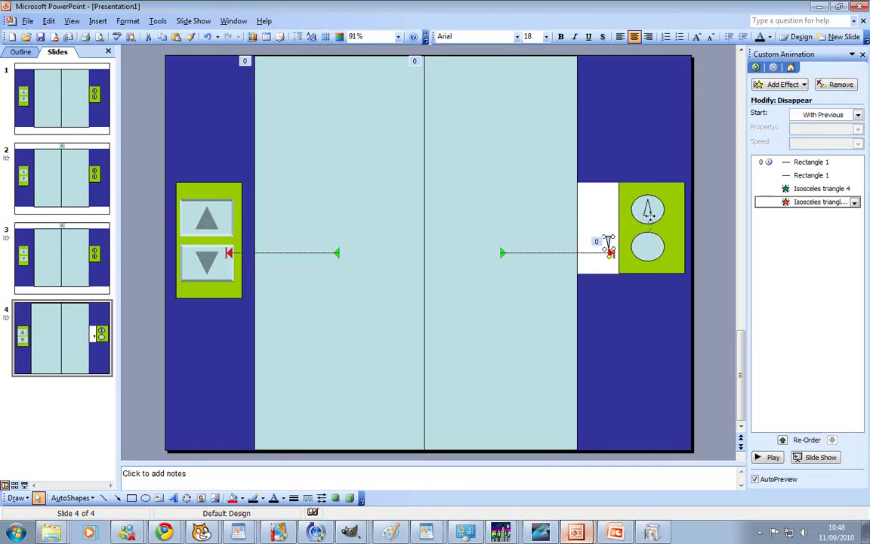
Step: Centre the down triangle inside the lower circle button
left_click(644, 250)
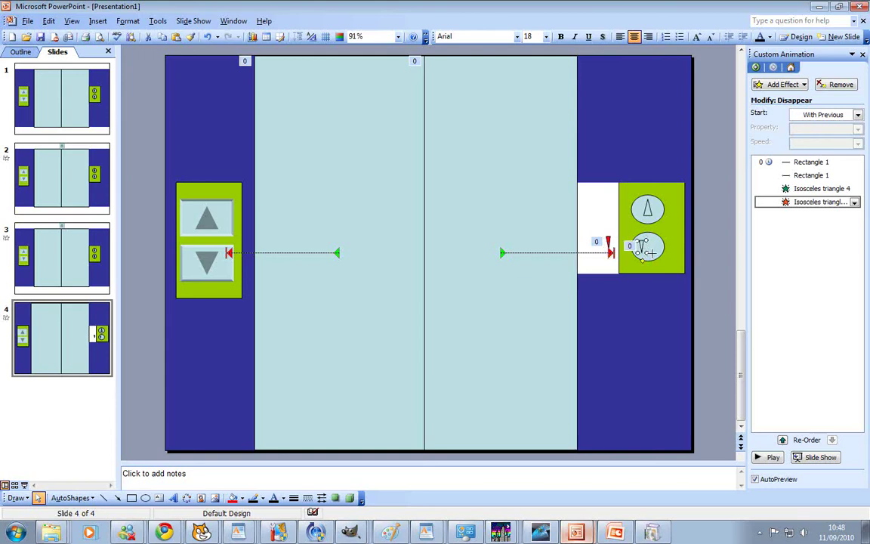
left_click_drag(652, 257, 647, 250)
left_click(699, 239)
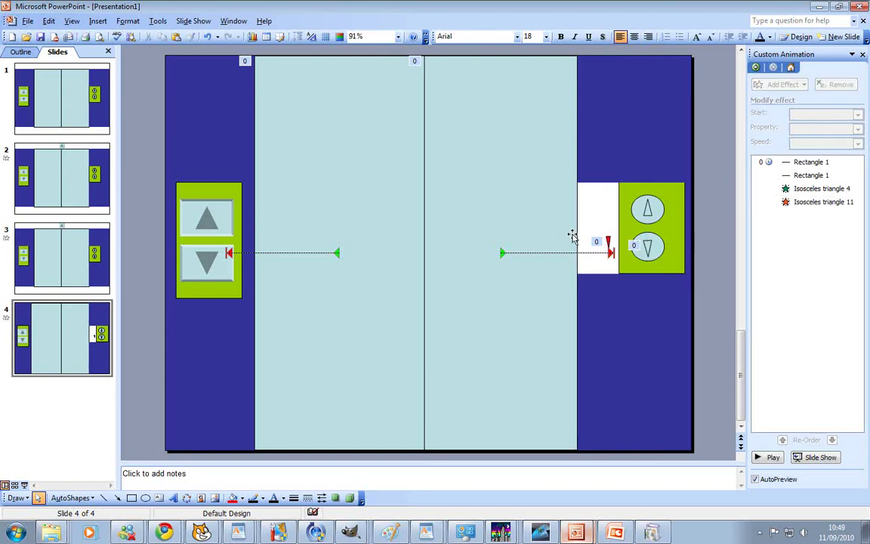
Step: Delete the leftover small red triangle
left_click_drag(609, 243, 605, 220)
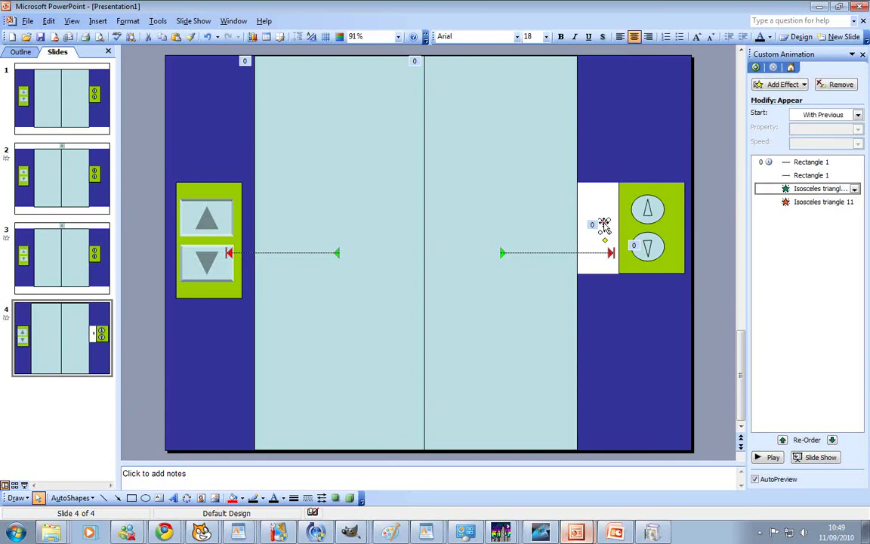
right_click(604, 224)
left_click(630, 230)
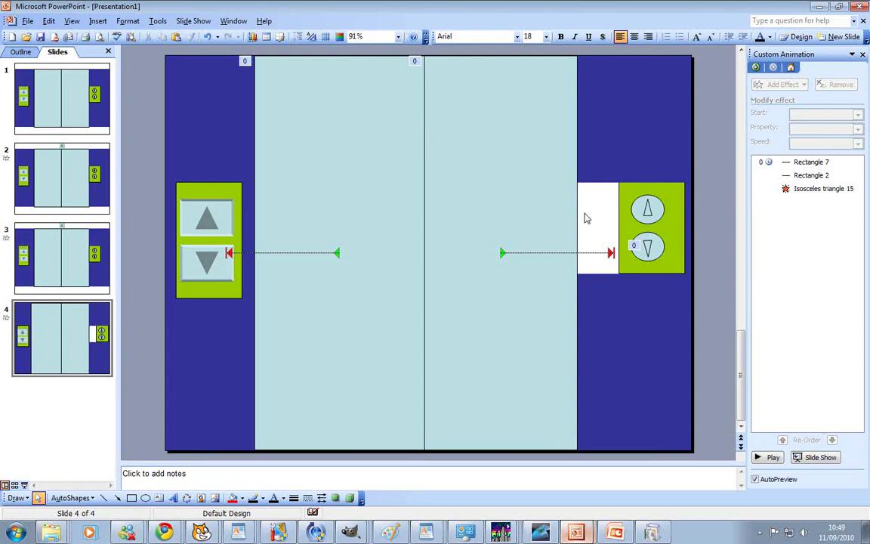
Step: Copy the right blue wall, place the copy beside the green panel, and narrow it to fill the gap
right_click(596, 168)
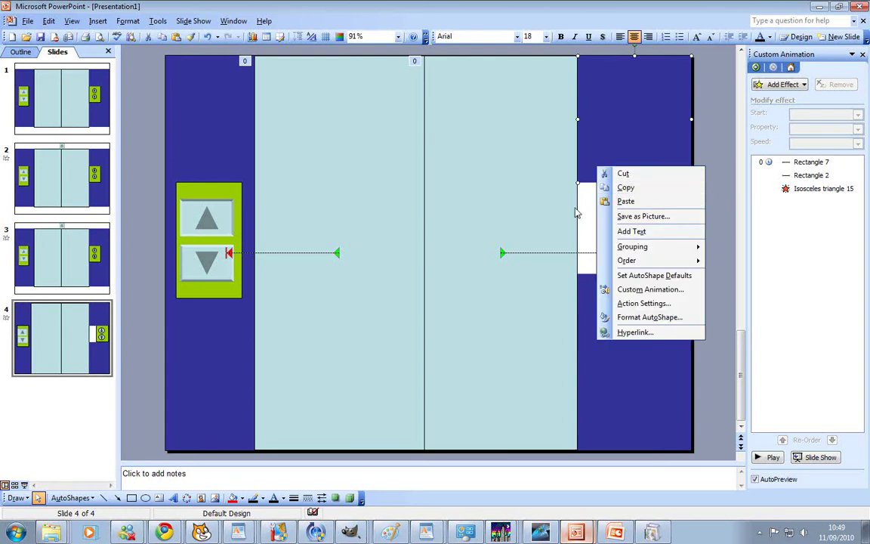
left_click(625, 187)
right_click(600, 164)
left_click(626, 185)
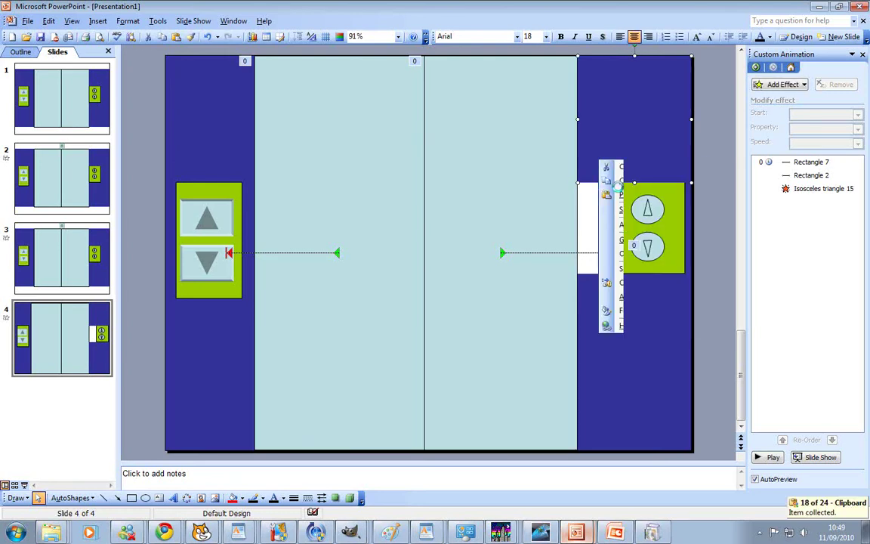
right_click(594, 210)
left_click(596, 240)
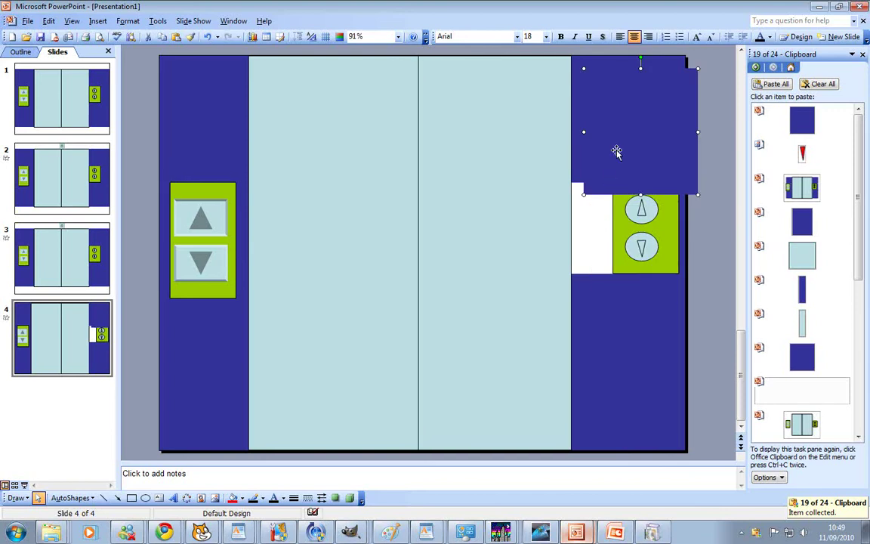
left_click_drag(616, 157, 608, 242)
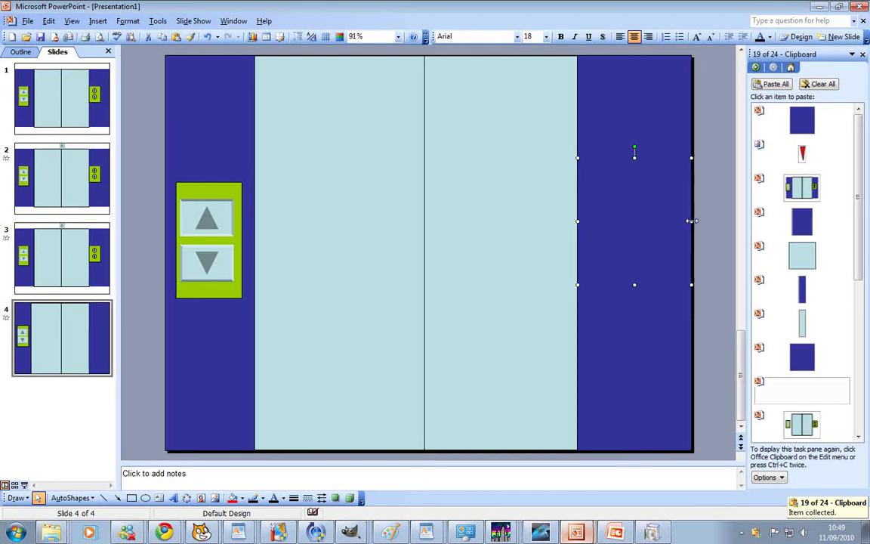
left_click_drag(692, 222, 615, 221)
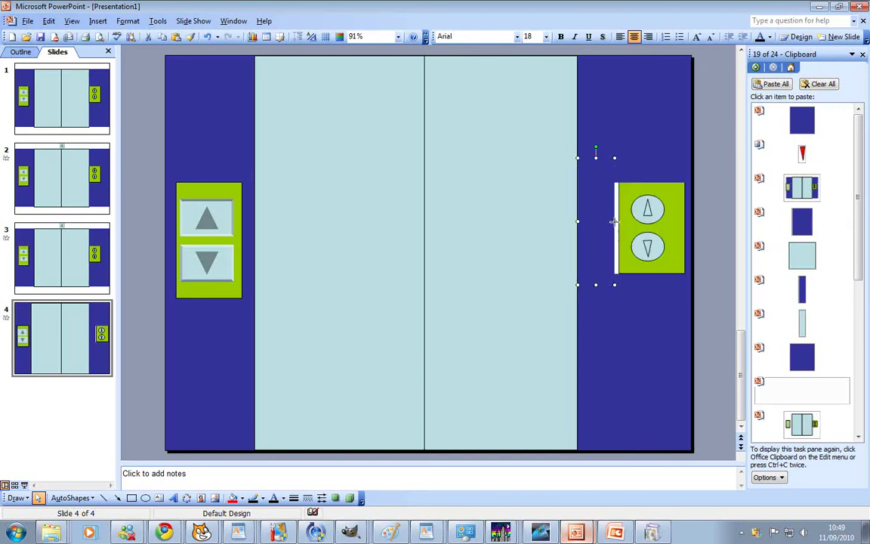
left_click(706, 195)
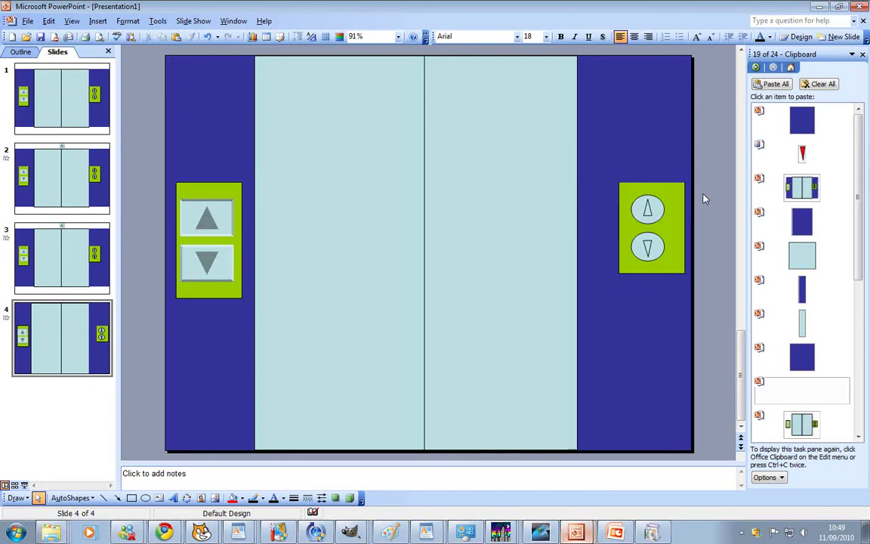
left_click(621, 230)
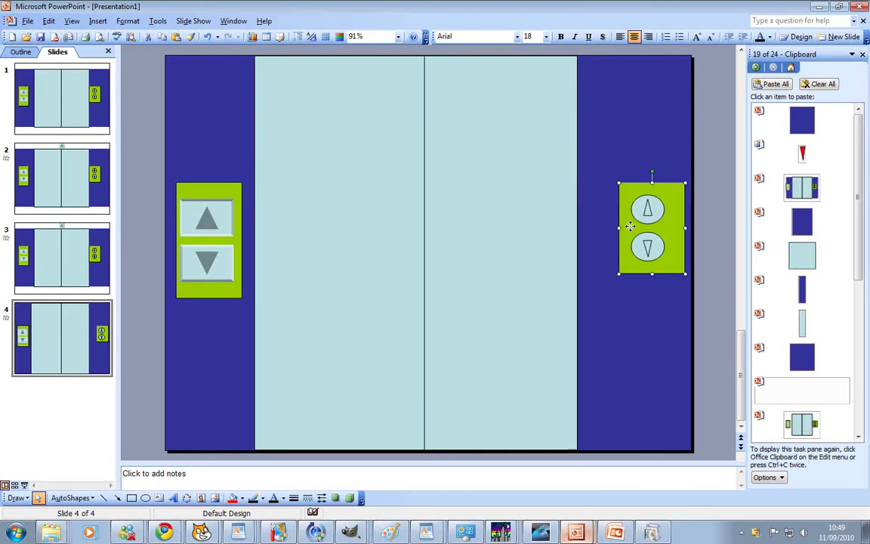
left_click(723, 164)
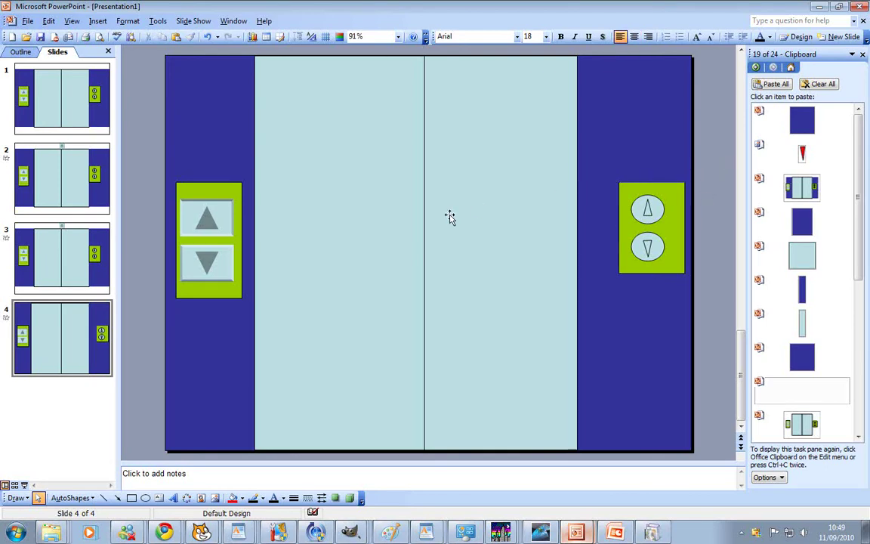
Step: Drag both light-blue door panels off the slide and cut each of them
left_click(390, 237)
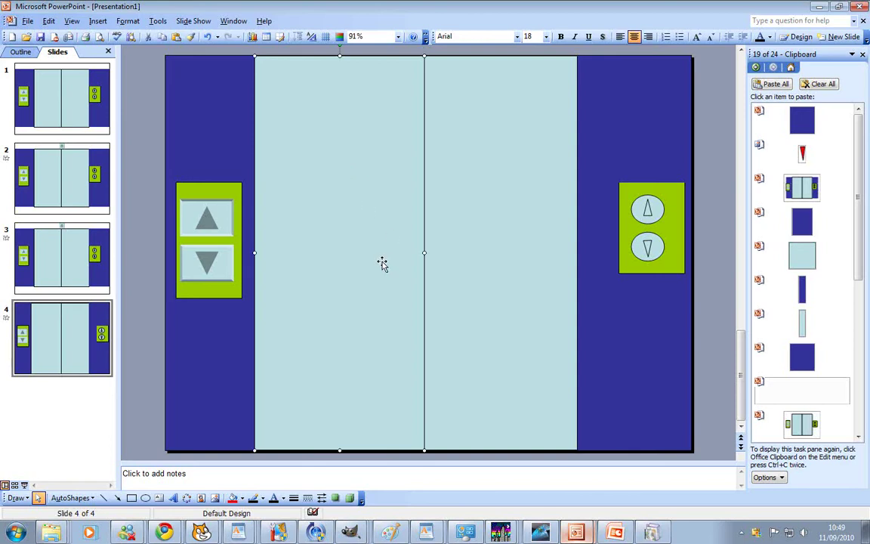
left_click_drag(370, 249, 198, 252)
left_click_drag(553, 237, 709, 235)
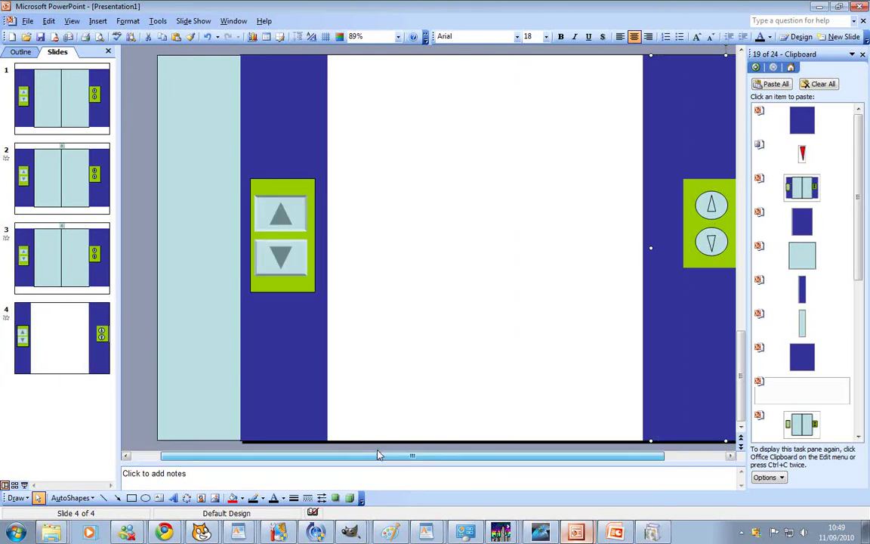
left_click_drag(382, 455, 460, 456)
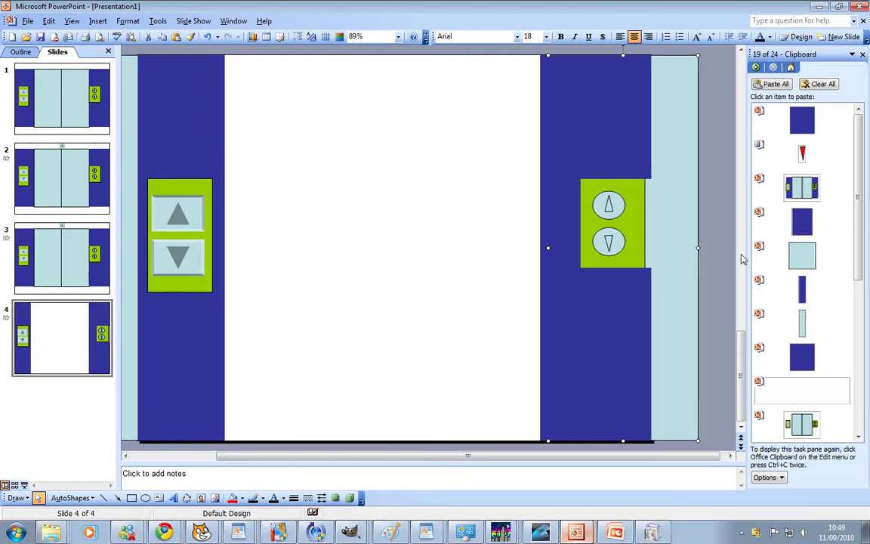
right_click(678, 239)
left_click(702, 244)
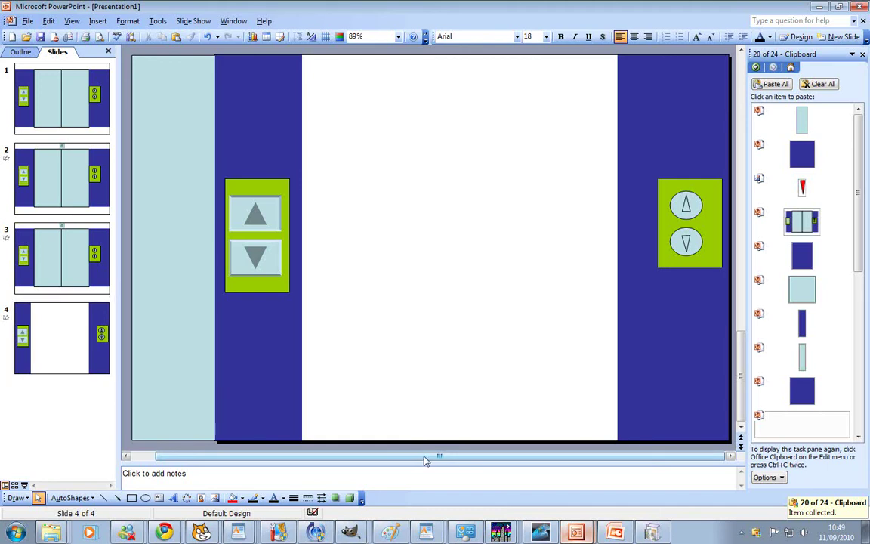
right_click(196, 235)
left_click(221, 240)
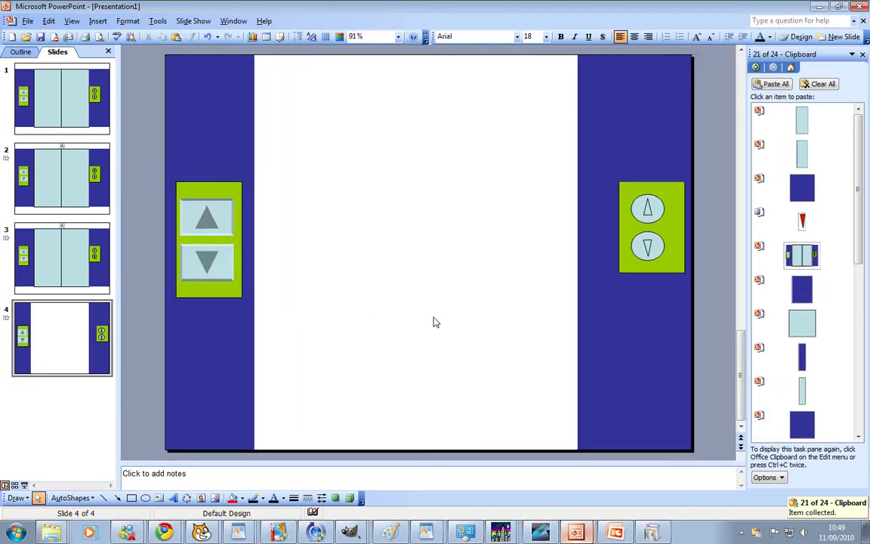
Step: Narrow the thin blue strip beside the button panel from its left side
left_click(605, 226)
left_click(626, 227)
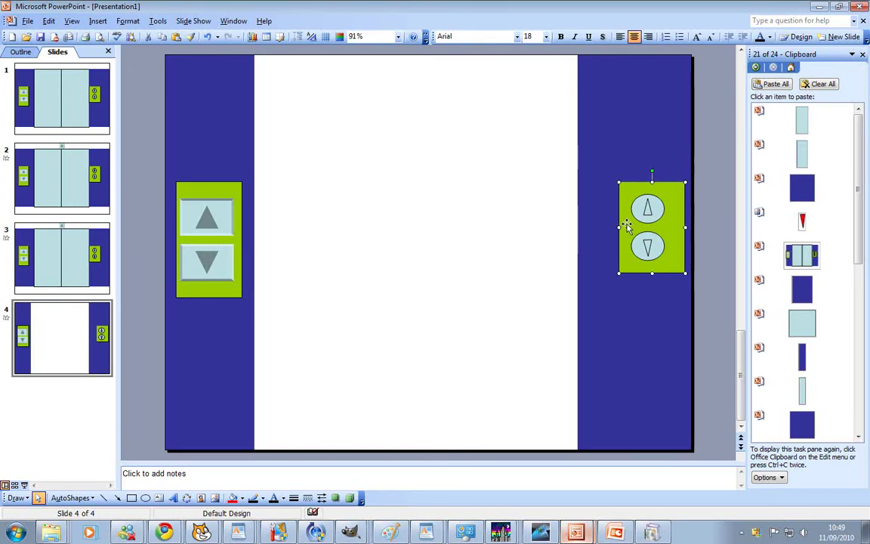
left_click(584, 219)
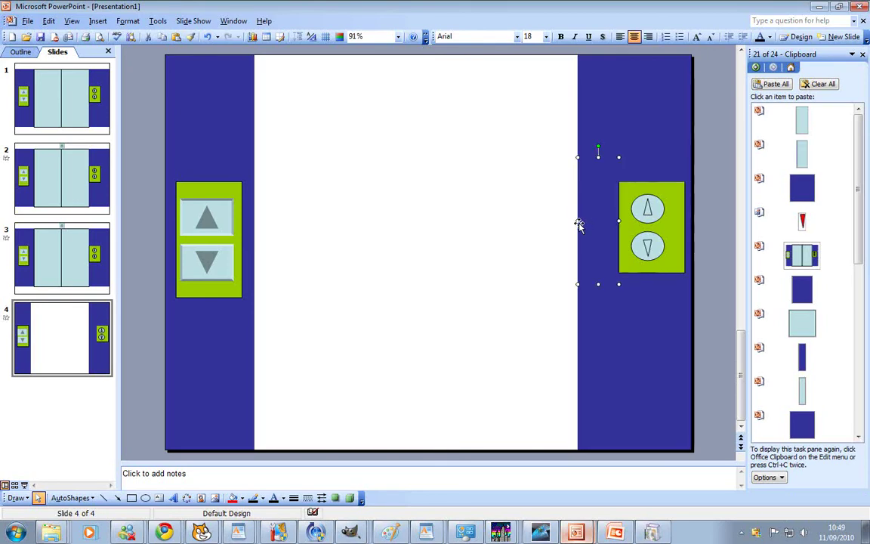
left_click_drag(577, 221, 594, 220)
Step: Delete the upper-right blue wall and undo the lower-right wall's overhanging nudge
left_click(581, 123)
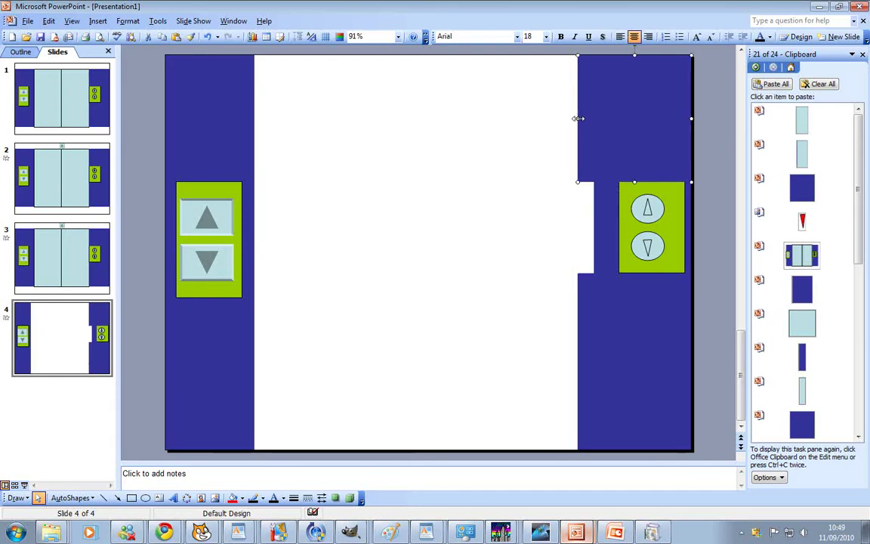
key("Delete")
left_click(604, 305)
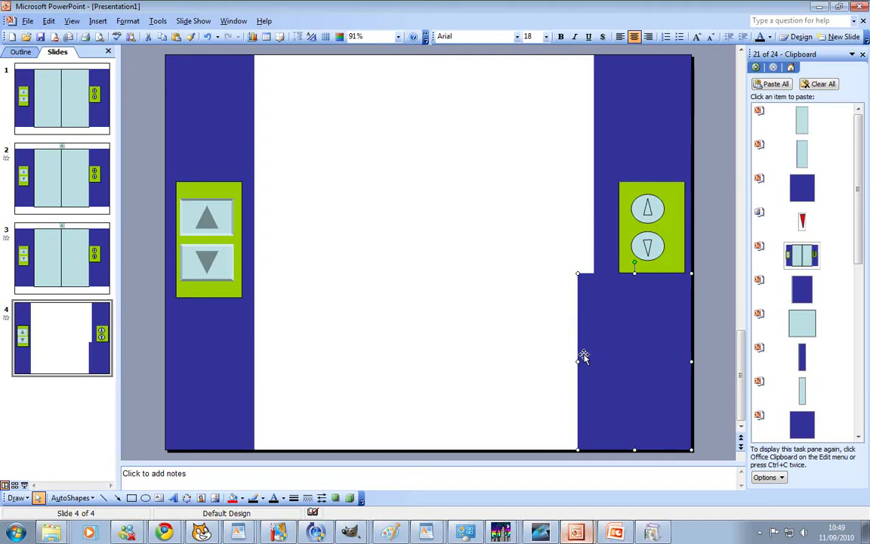
left_click_drag(580, 363, 586, 362)
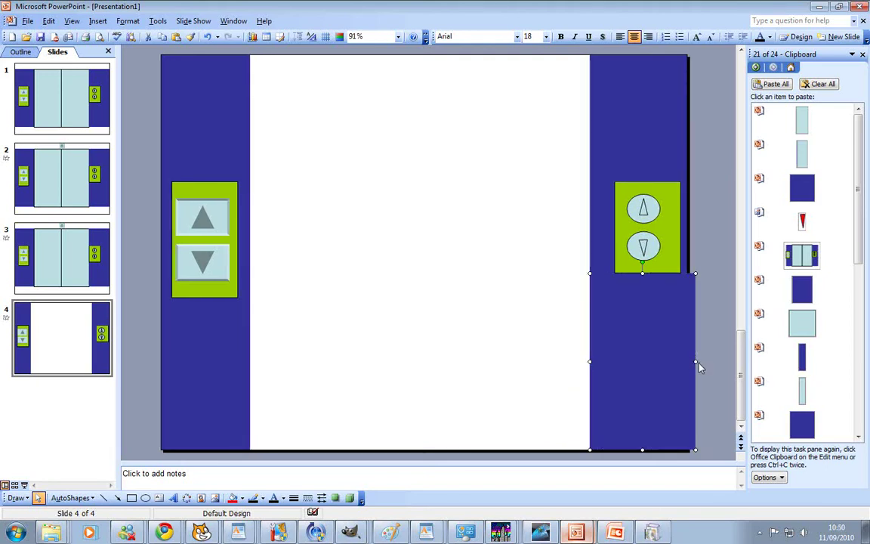
key("ctrl+z")
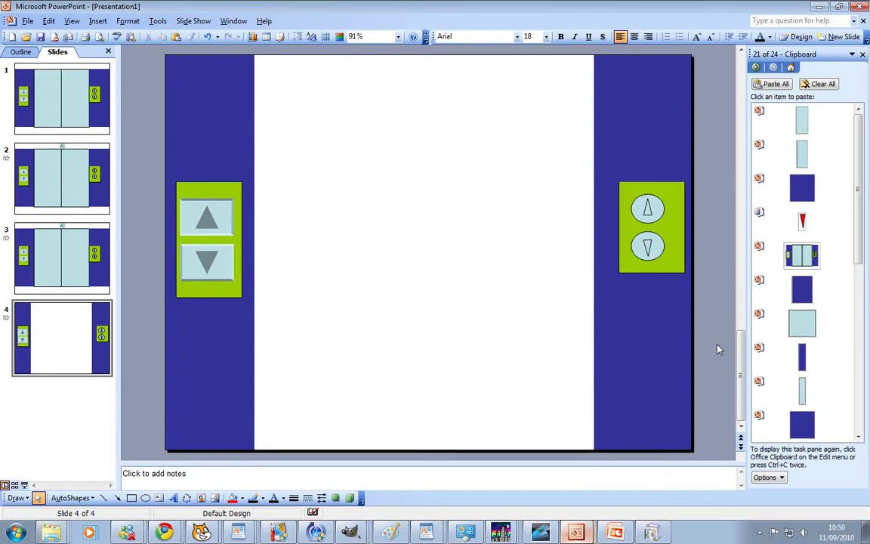
left_click(280, 141)
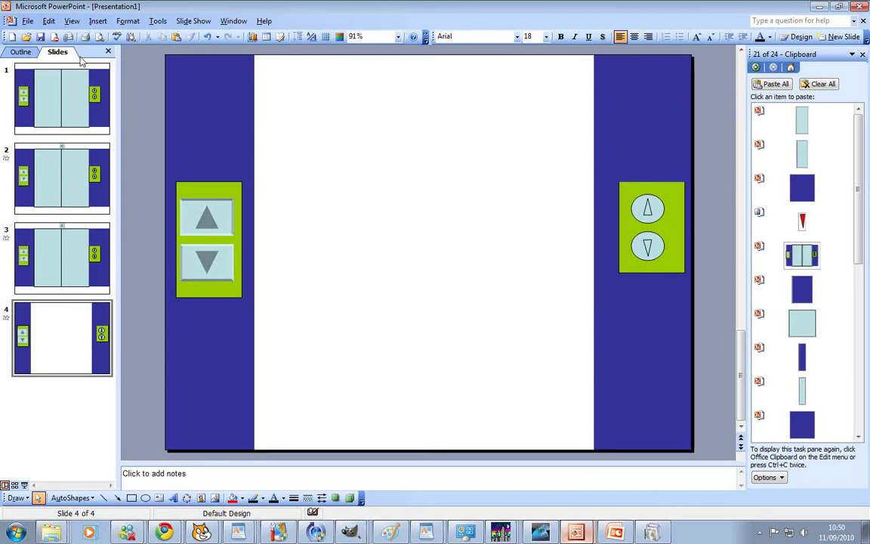
Step: On slide 3, select the left door, show the Custom Animation pane and preview the doors
left_click(98, 283)
left_click(77, 323)
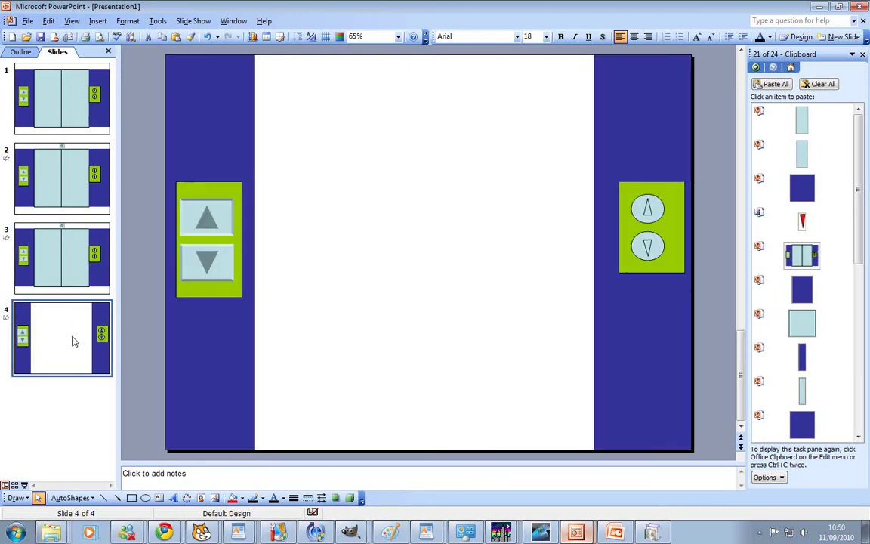
left_click(77, 278)
left_click(310, 216)
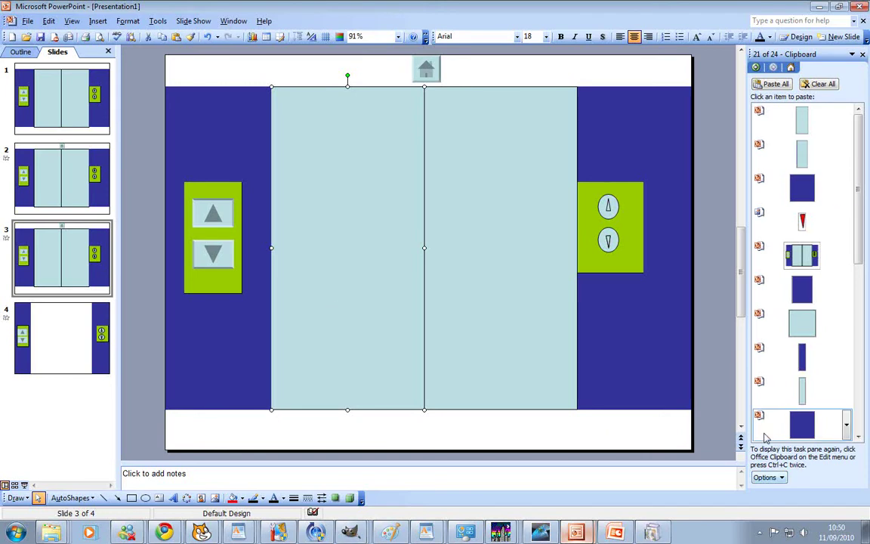
left_click(770, 55)
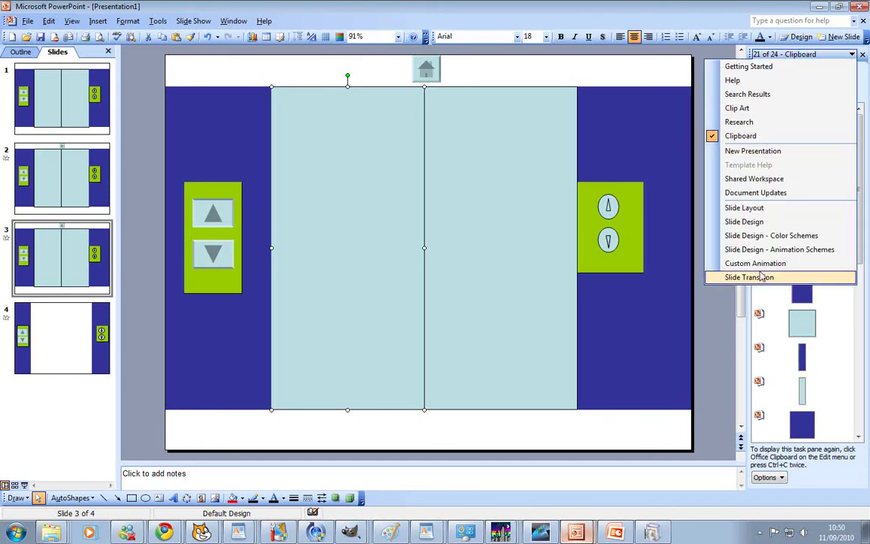
left_click(755, 263)
left_click(770, 457)
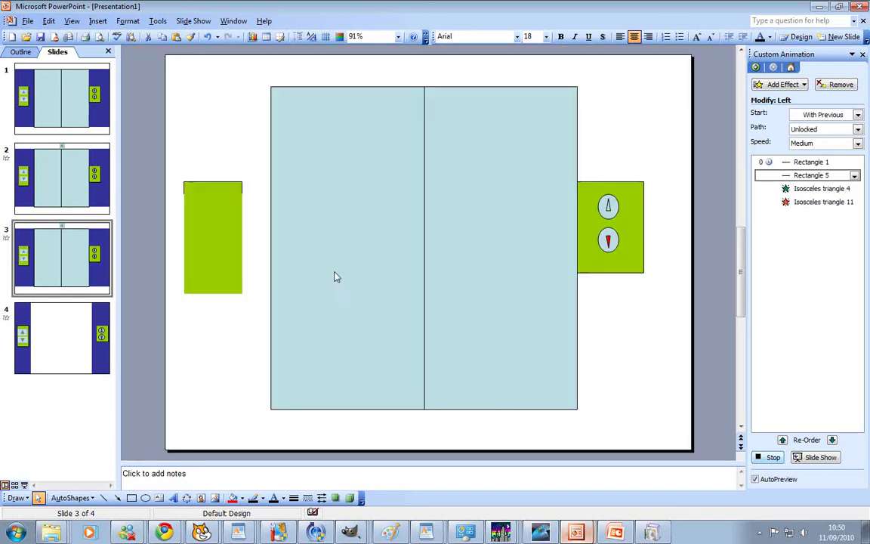
Step: Drag the right door's path end further right and the left door's further left, previewing each
left_click(236, 249)
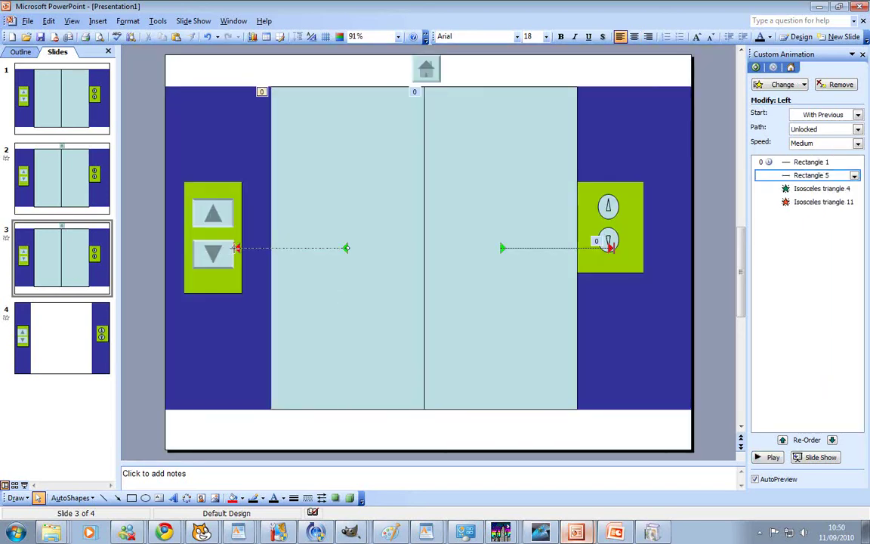
left_click(613, 249)
left_click_drag(633, 248, 635, 248)
left_click(773, 458)
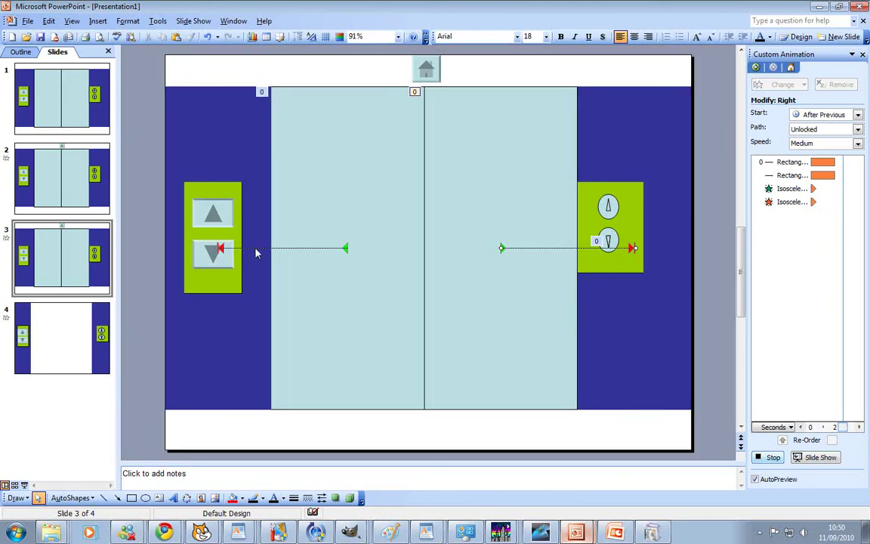
left_click(218, 249)
left_click(219, 249)
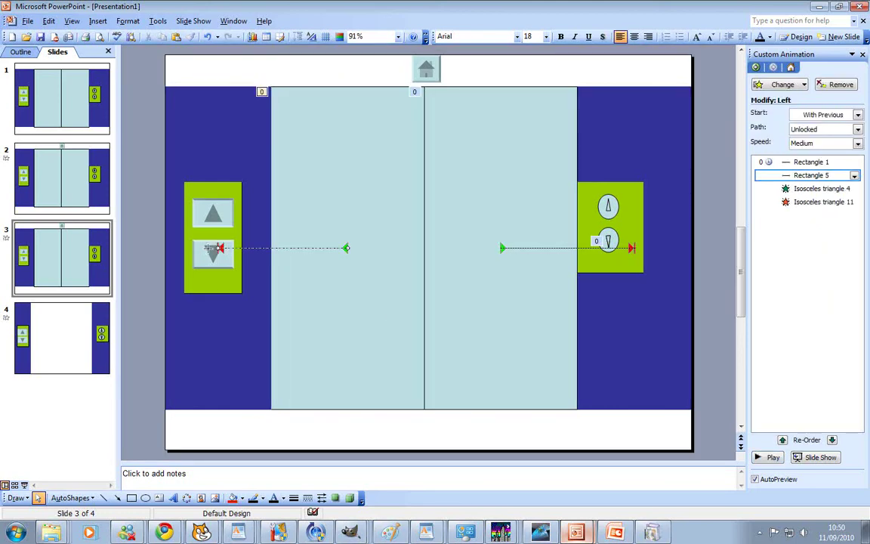
left_click_drag(218, 248, 199, 247)
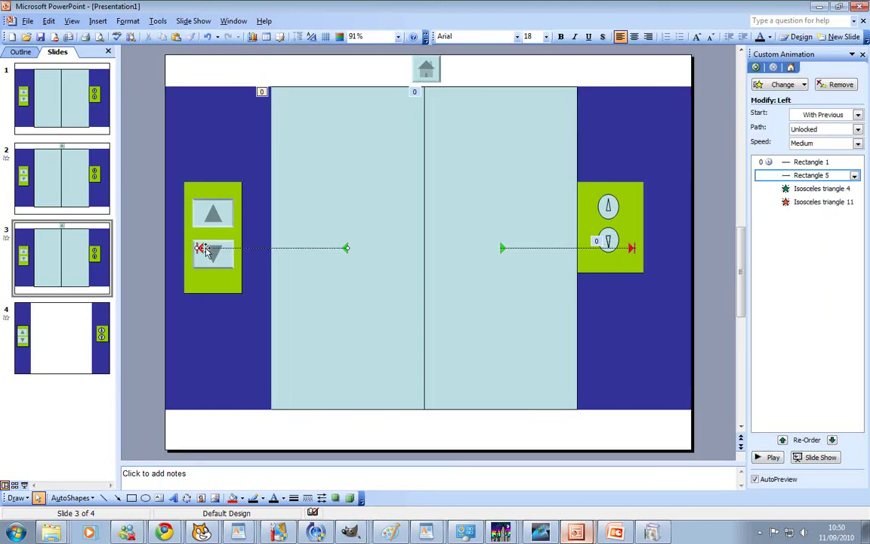
left_click(634, 248)
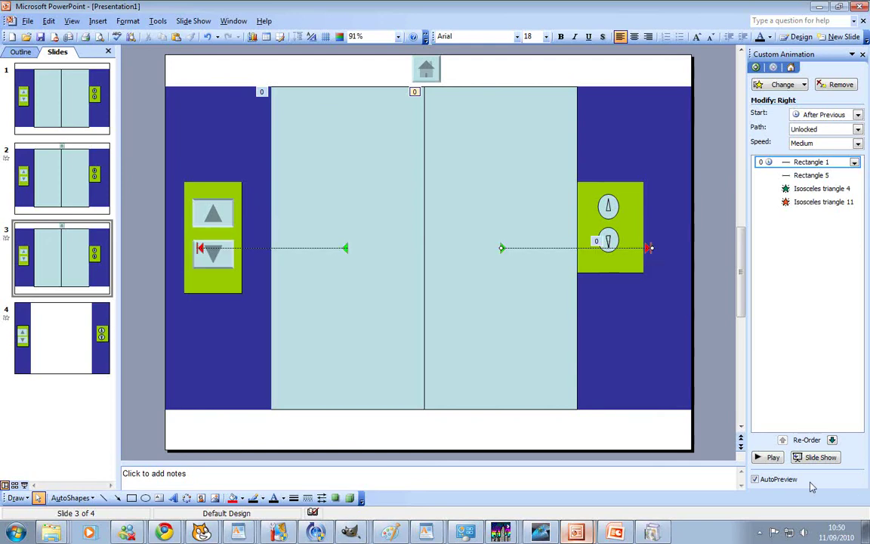
left_click(769, 456)
Step: Preview the lengthened door animation again, then return to slide 4
left_click(198, 248)
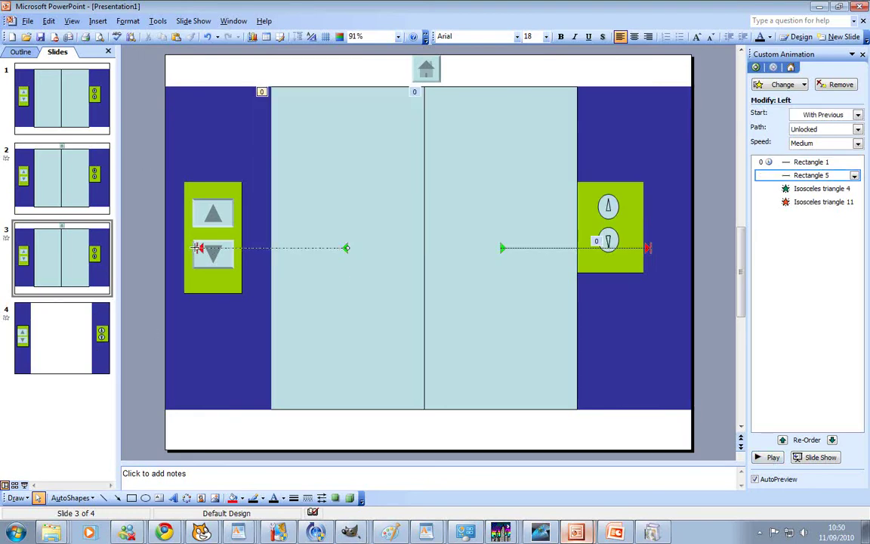
left_click(651, 250)
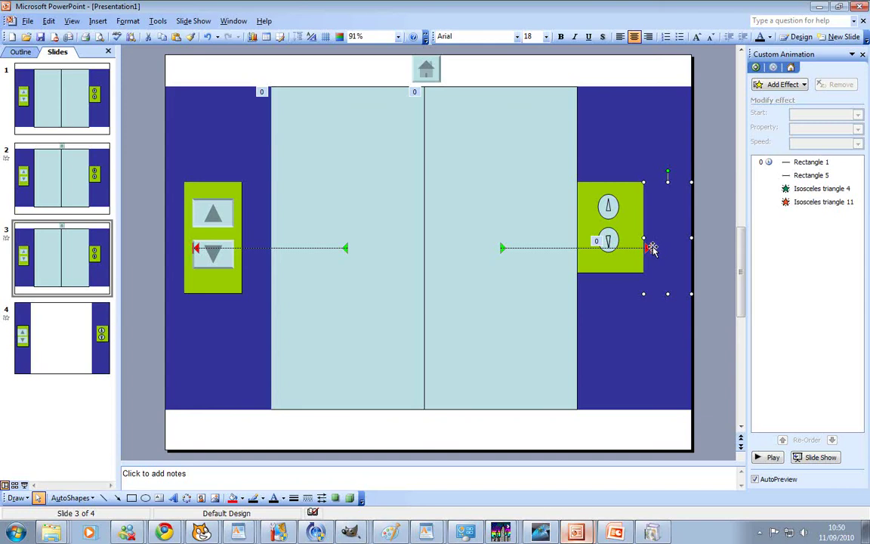
left_click(649, 248)
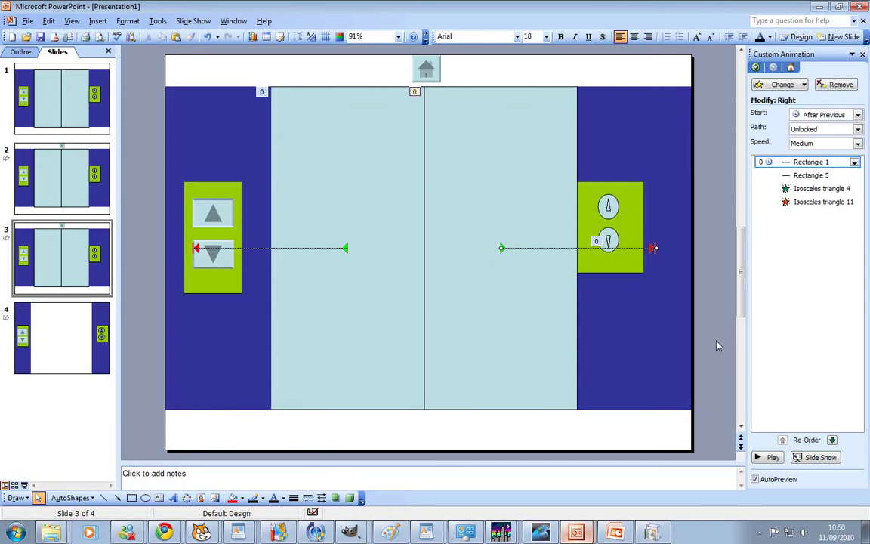
left_click(769, 457)
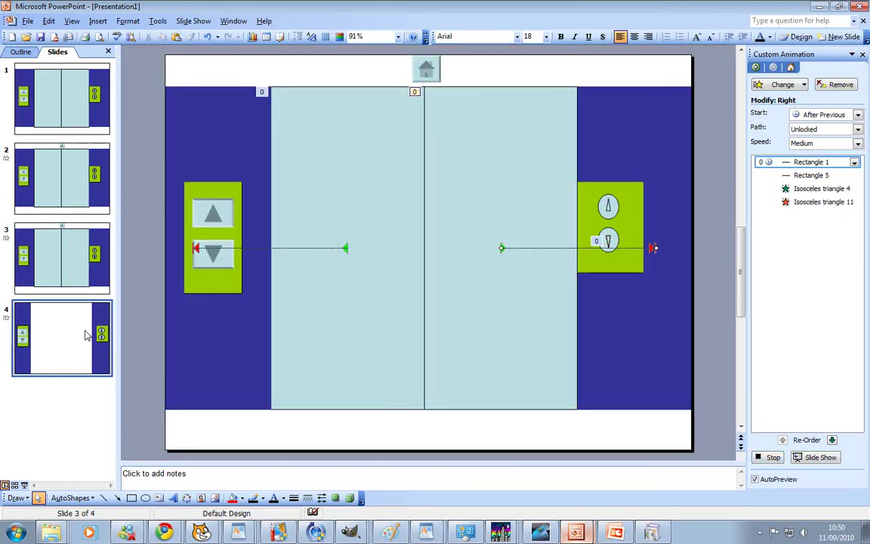
left_click(86, 334)
left_click(65, 278)
left_click(75, 332)
Step: On slide 4, drag the blue rectangle's top edge to sit flush under the green call-button panel
left_click(63, 284)
left_click(63, 335)
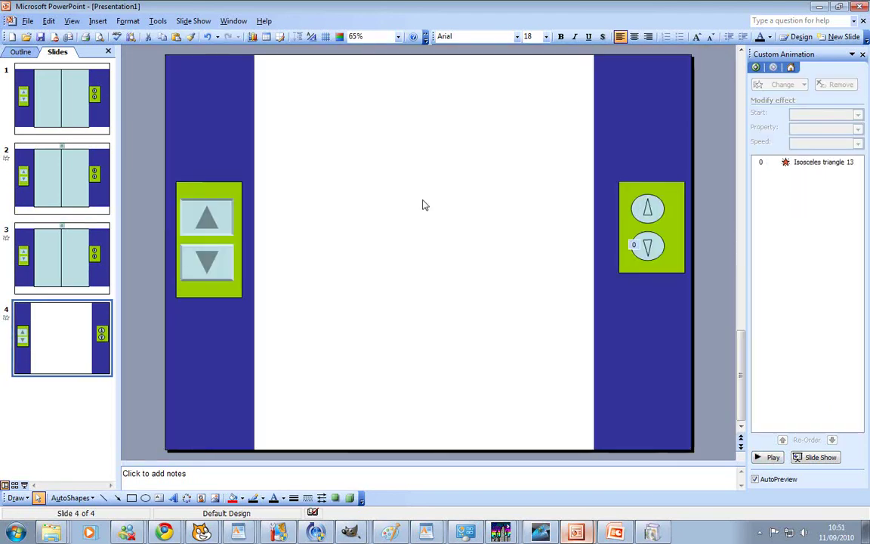
left_click(648, 272)
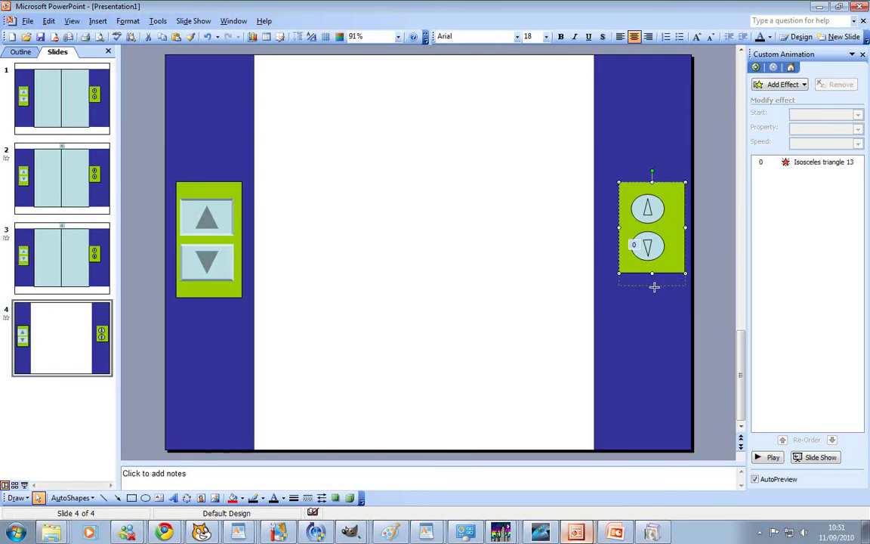
left_click(660, 295)
right_click(660, 294)
key("o")
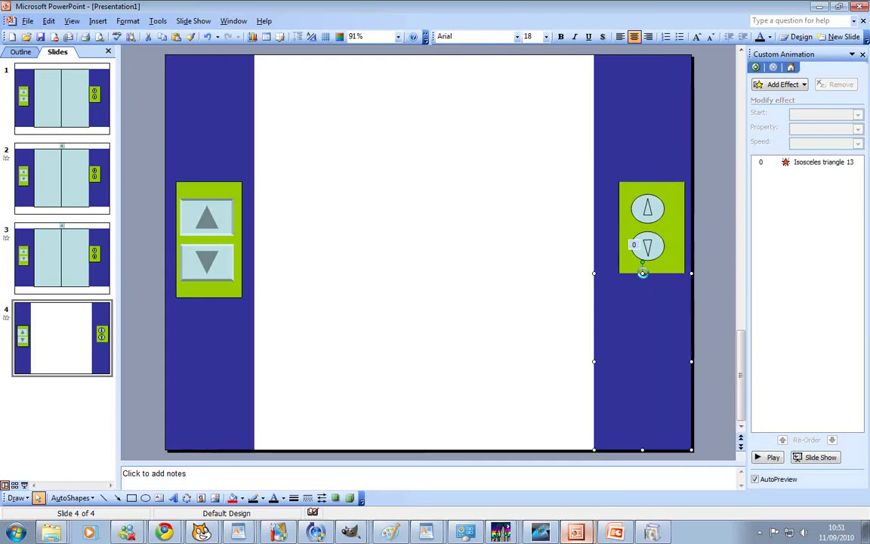
key("Escape")
mouse_move(642, 273)
left_mouse_down()
mouse_move(643, 295)
mouse_move(641, 285)
left_mouse_up()
left_click(608, 283)
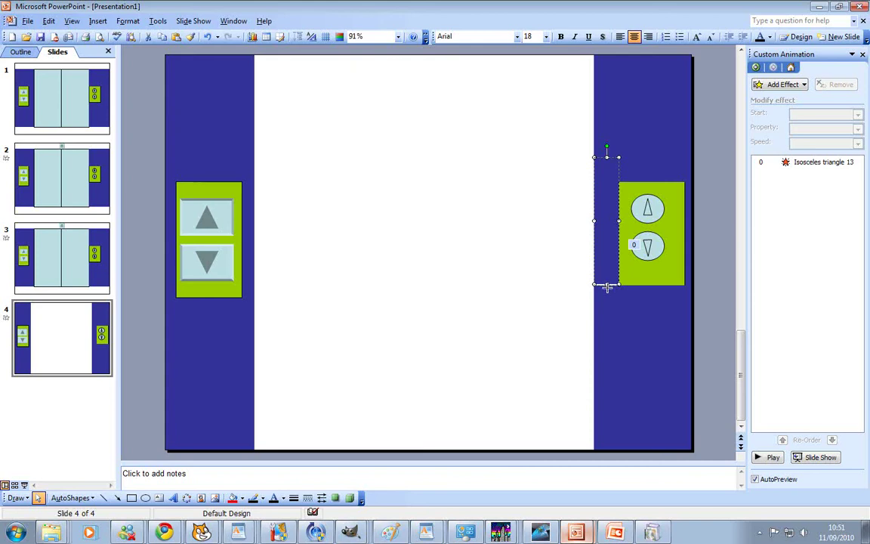
left_click(465, 262)
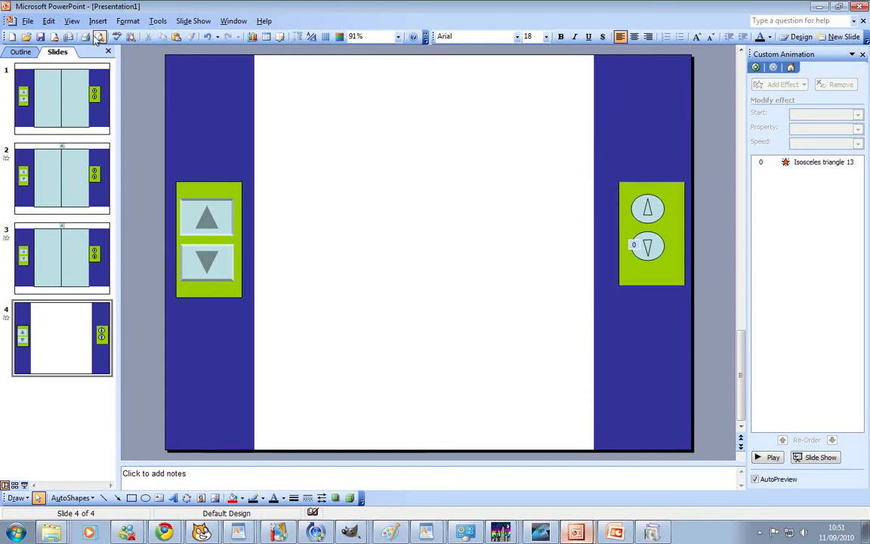
Step: Start the slide show with F5 and click the call button twice to test the doors
key("F5")
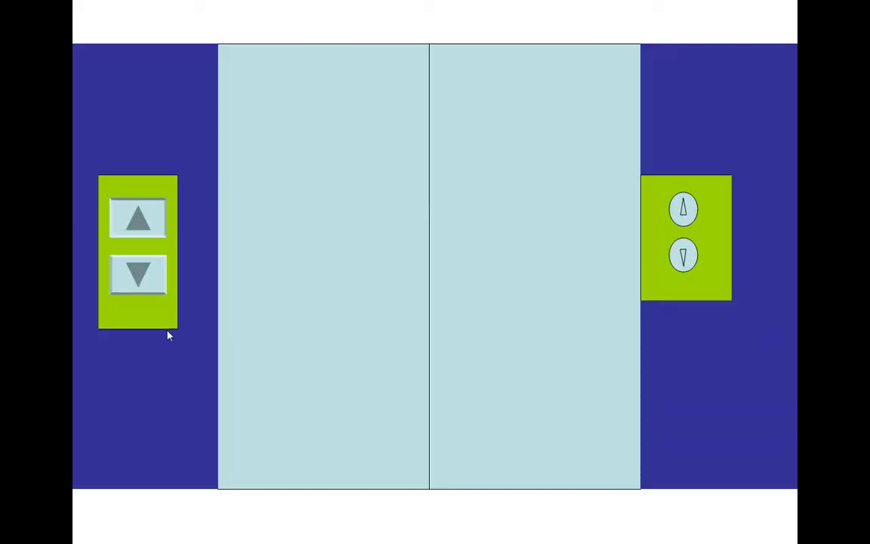
left_click(142, 225)
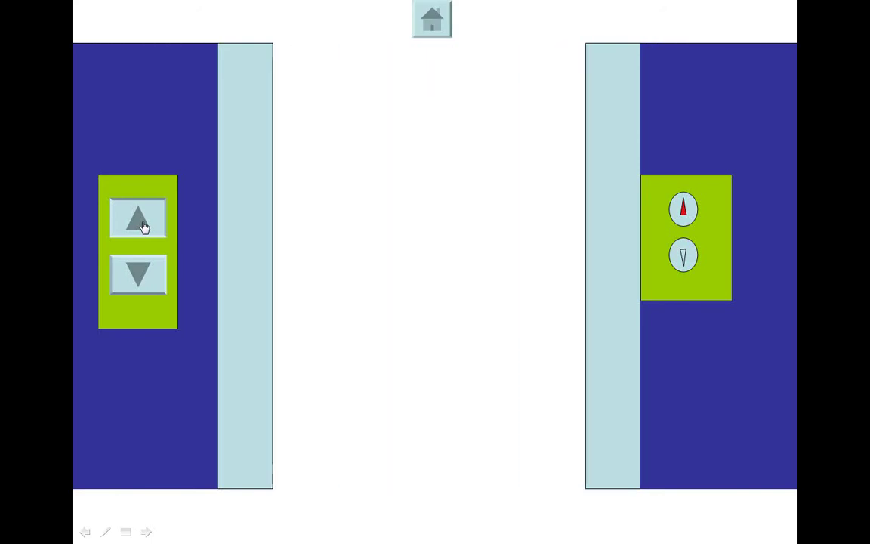
left_click(143, 226)
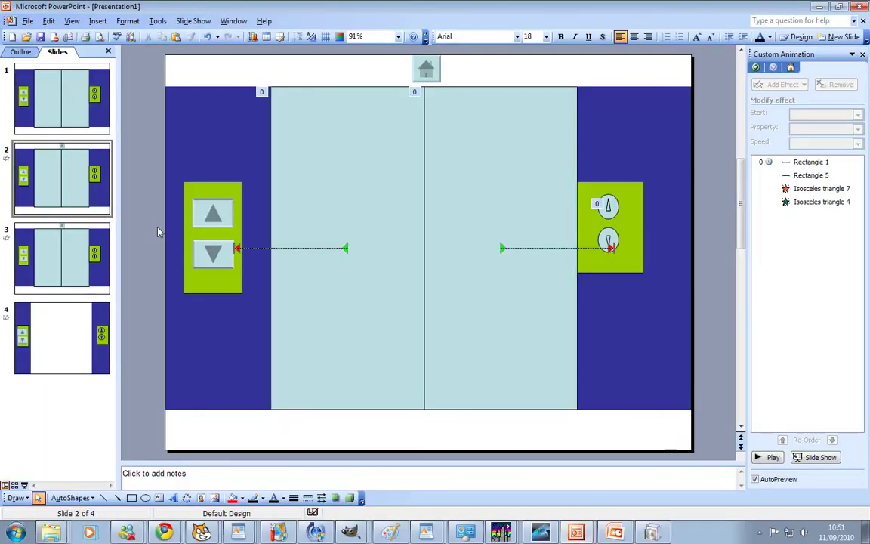
left_click(111, 245)
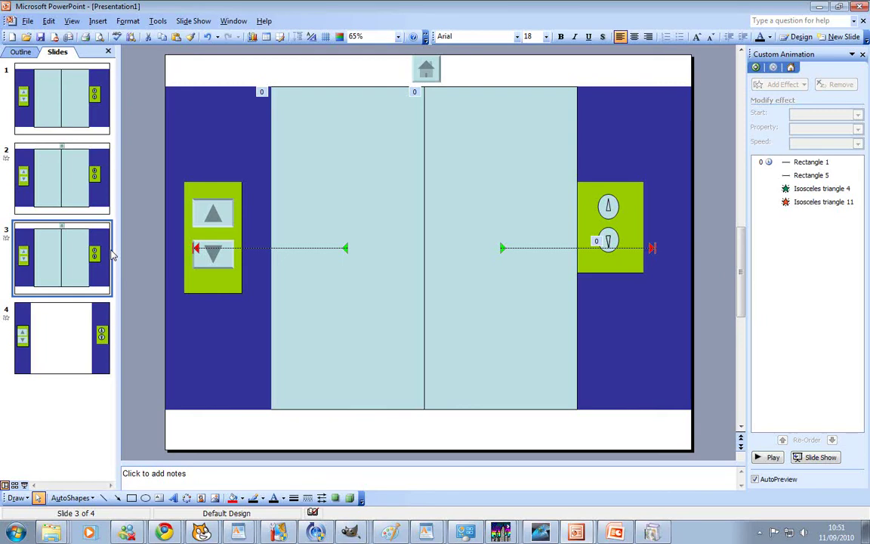
left_click(55, 192)
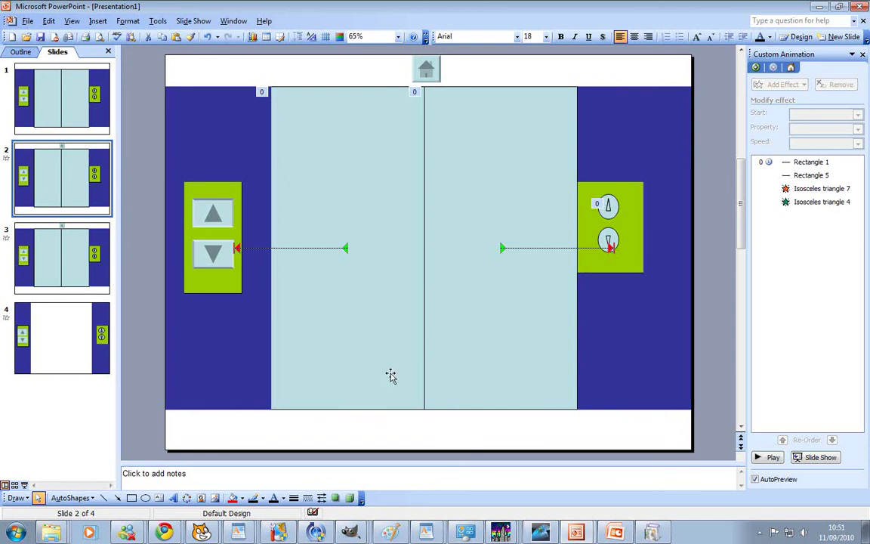
Step: Draw a Next action button at the bottom right of slide 2
left_click(72, 497)
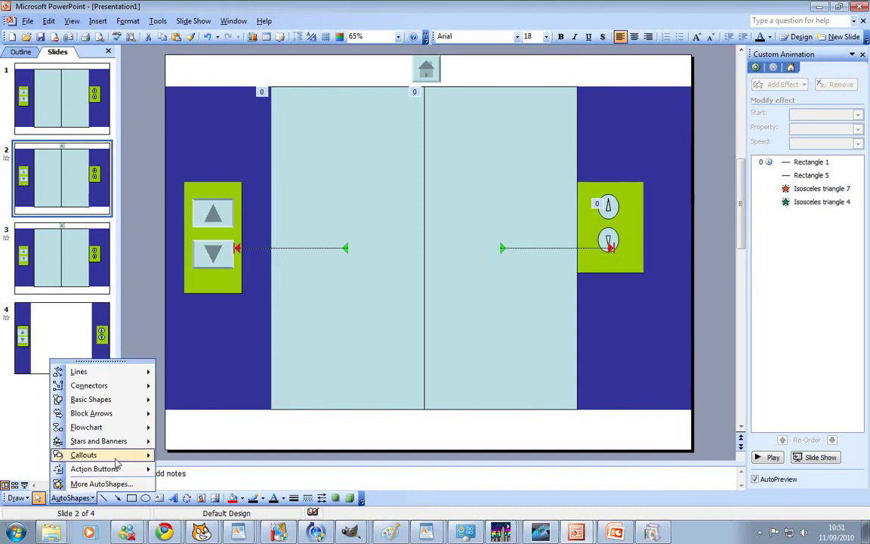
left_click(171, 446)
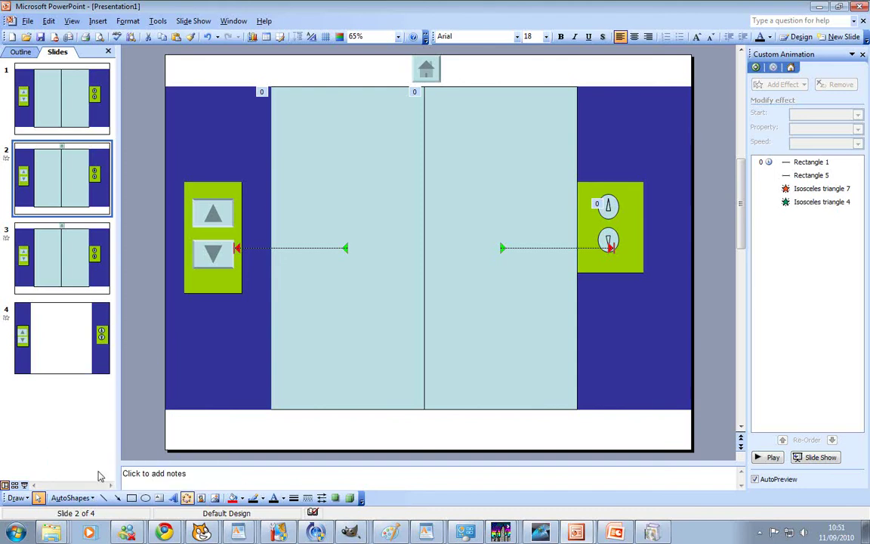
left_click(72, 498)
left_click(92, 497)
left_click(93, 498)
left_click(93, 498)
left_click(96, 495)
mouse_move(114, 468)
left_click(185, 483)
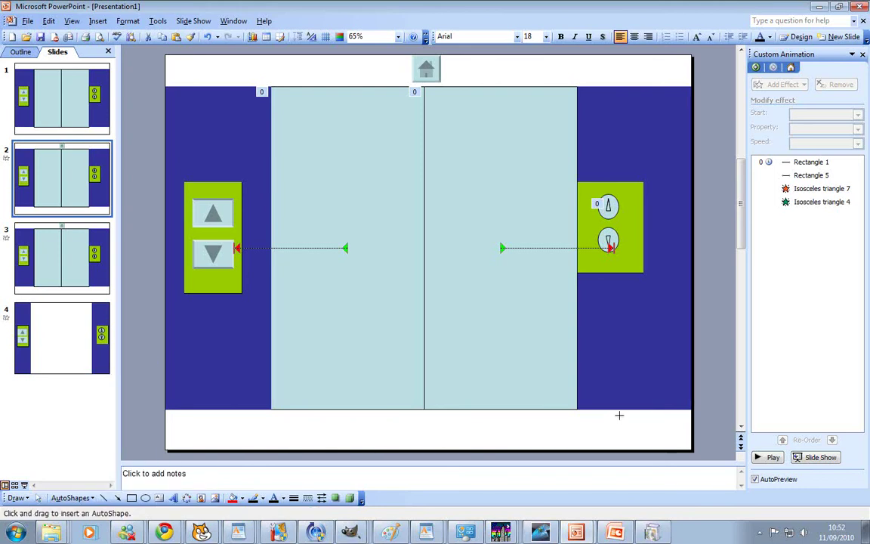
left_click_drag(624, 417, 680, 437)
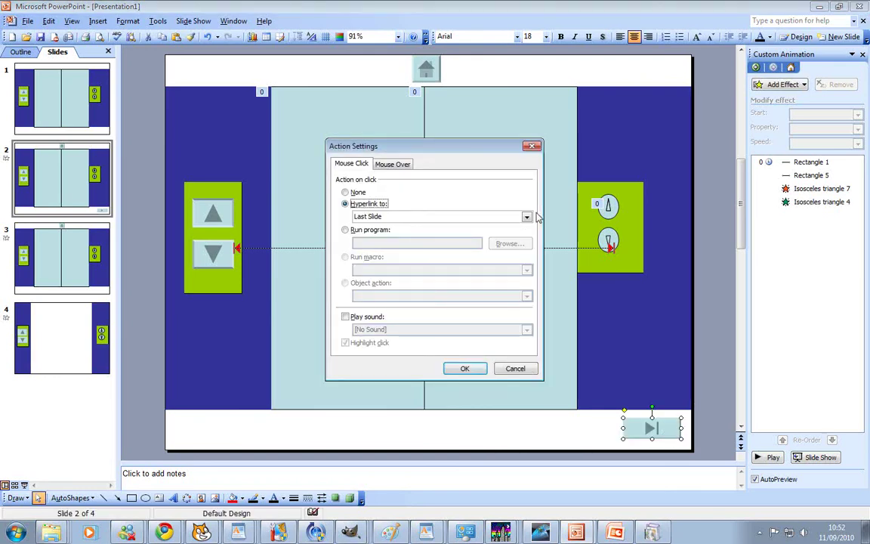
Step: Set the button's hyperlink to Slide 4, confirm, then go to slide 3
left_click(487, 216)
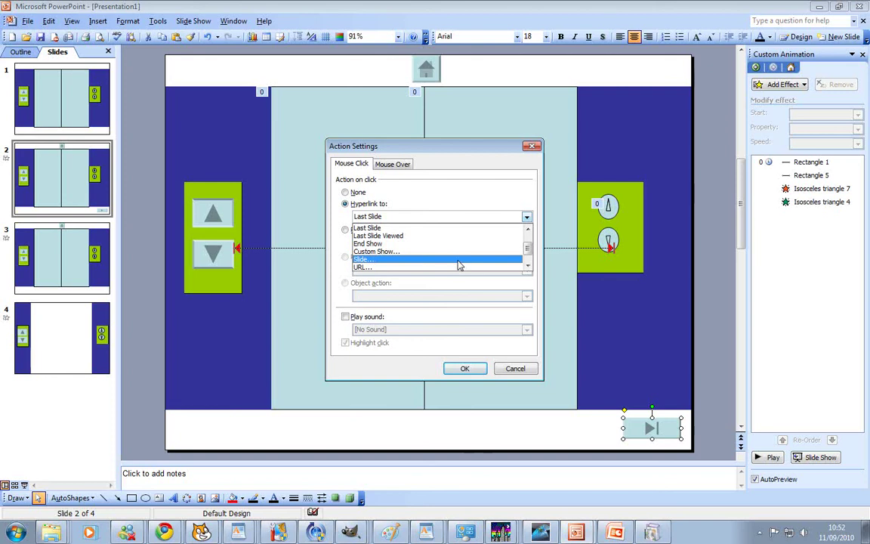
left_click(458, 261)
left_click(382, 183)
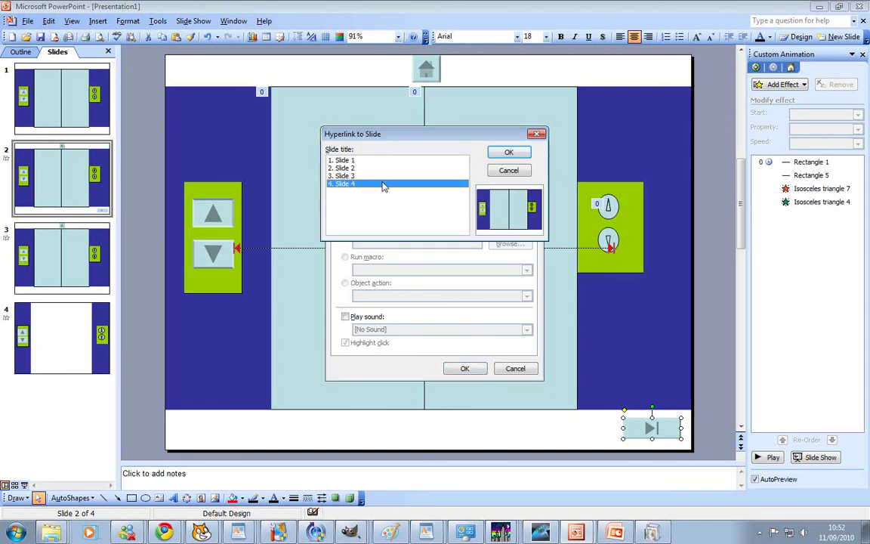
left_click(509, 153)
left_click(465, 367)
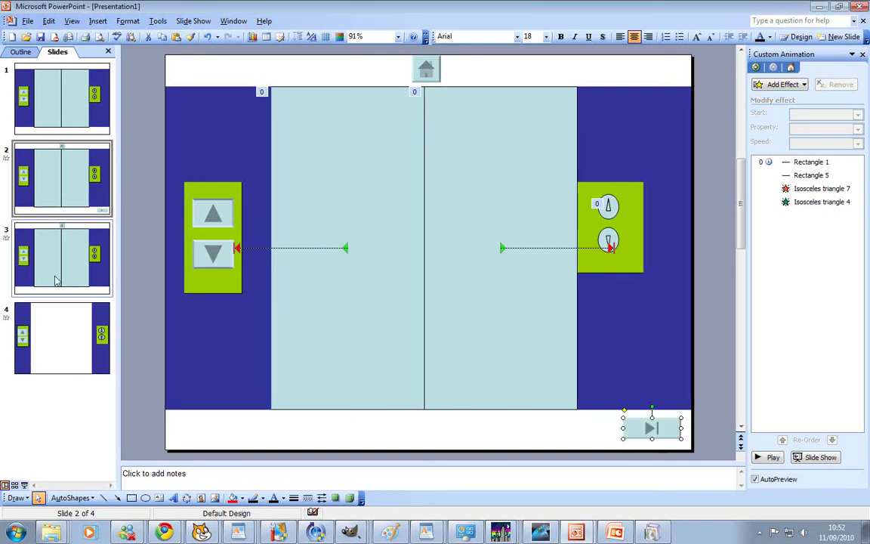
left_click(43, 261)
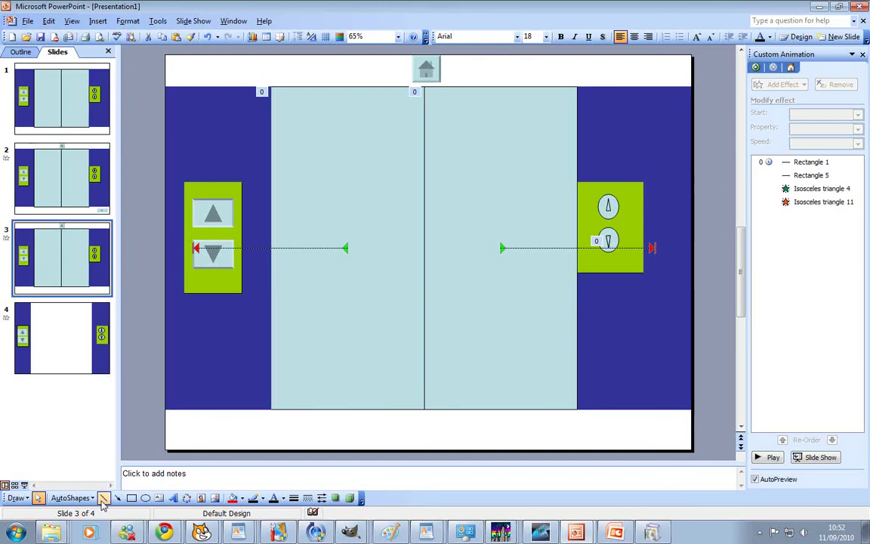
Step: Draw an End action button at the lower right of slide 3
left_click(71, 497)
mouse_move(96, 469)
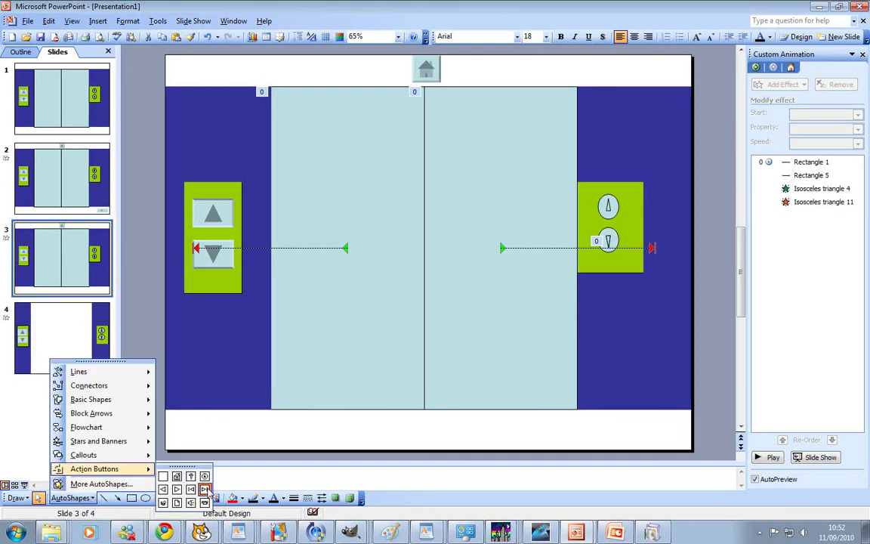
left_click(180, 495)
left_click_drag(593, 425, 672, 441)
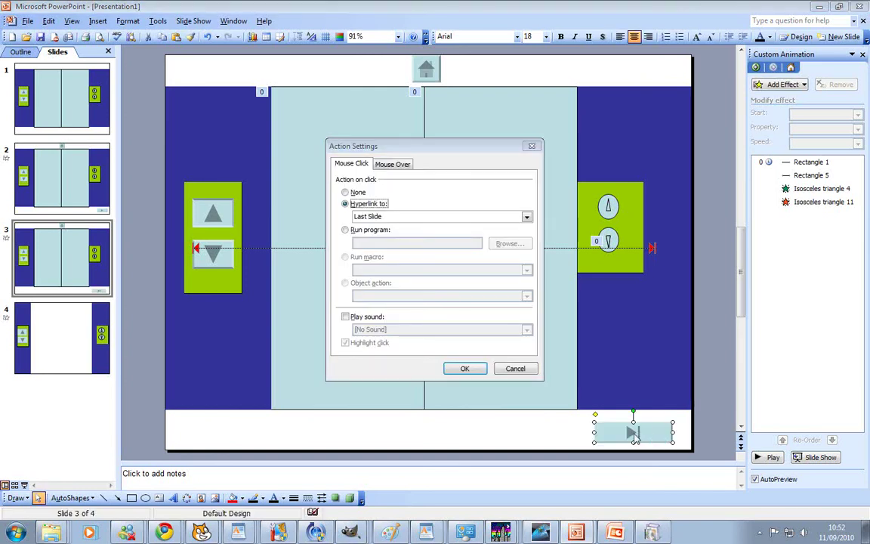
Step: Set the button's hyperlink to Slide 4 and confirm the action settings
left_click(526, 217)
left_click(403, 264)
left_click(368, 184)
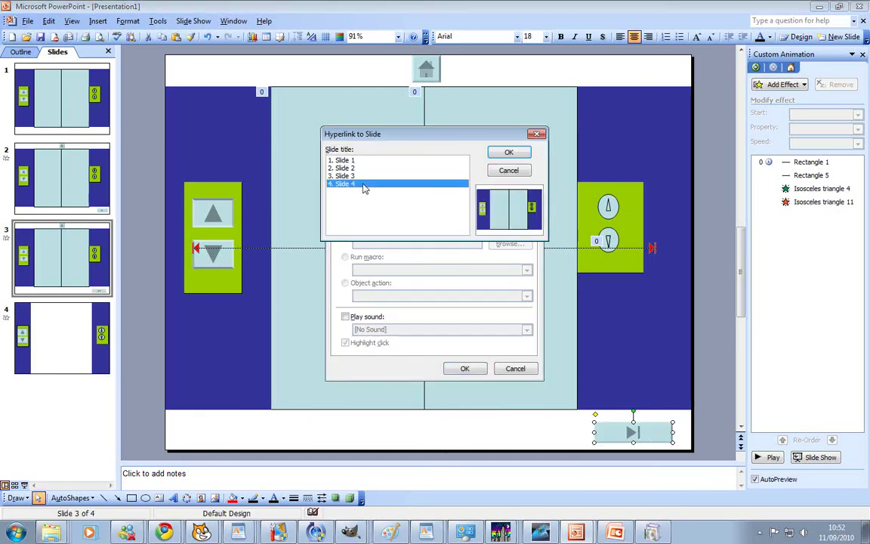
left_click(520, 151)
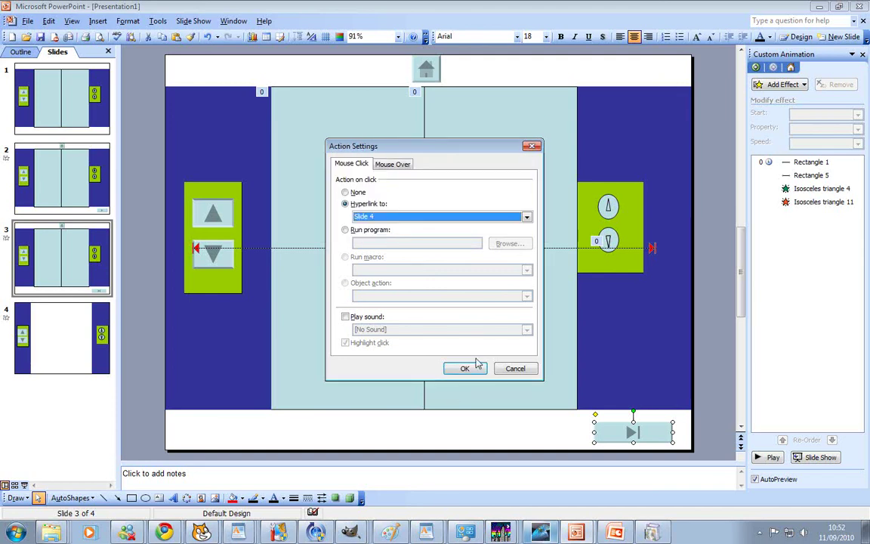
left_click(465, 368)
left_click(545, 533)
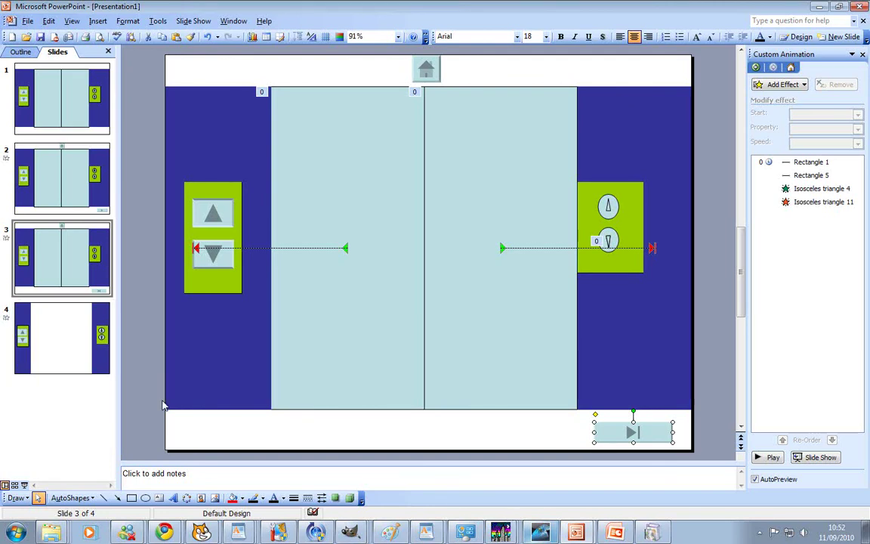
key("shift+F5")
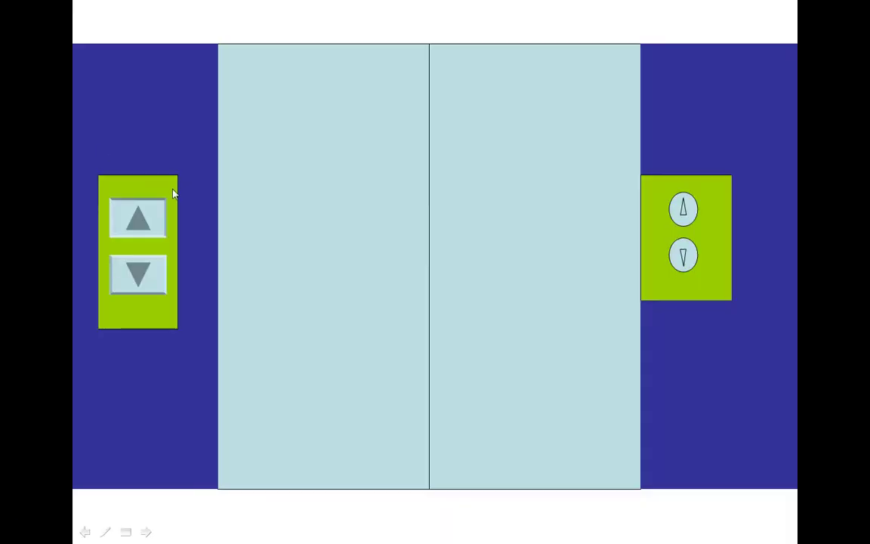
left_click(128, 234)
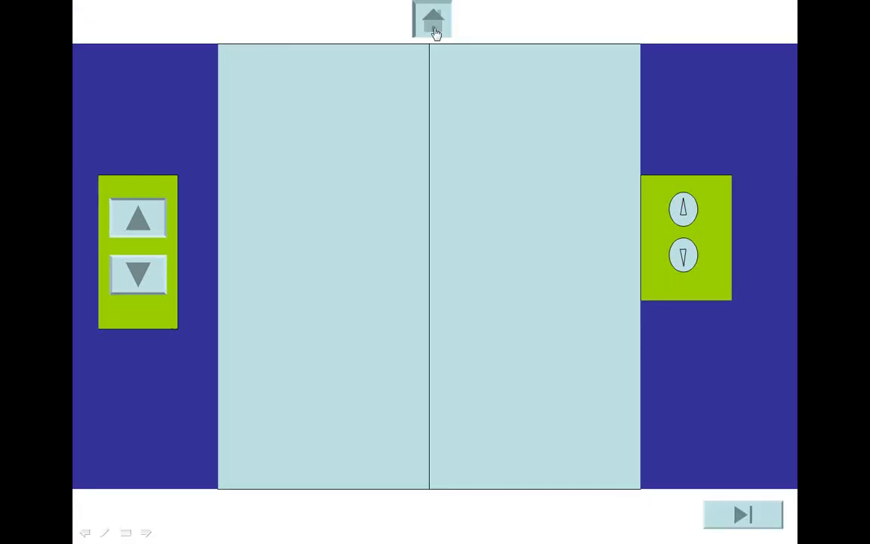
left_click(151, 275)
left_click(130, 279)
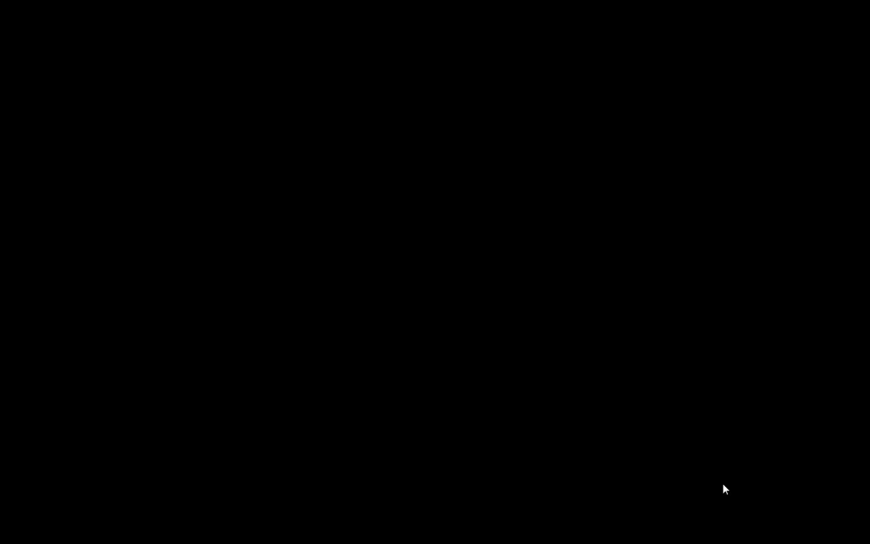
left_click(723, 490)
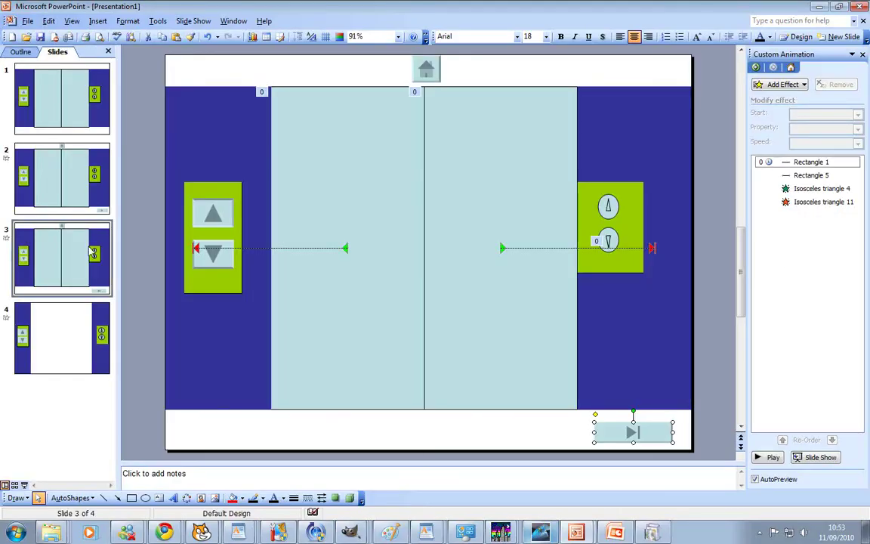
Step: On slide 3, set the right door's animation to start After Previous
left_click(822, 188)
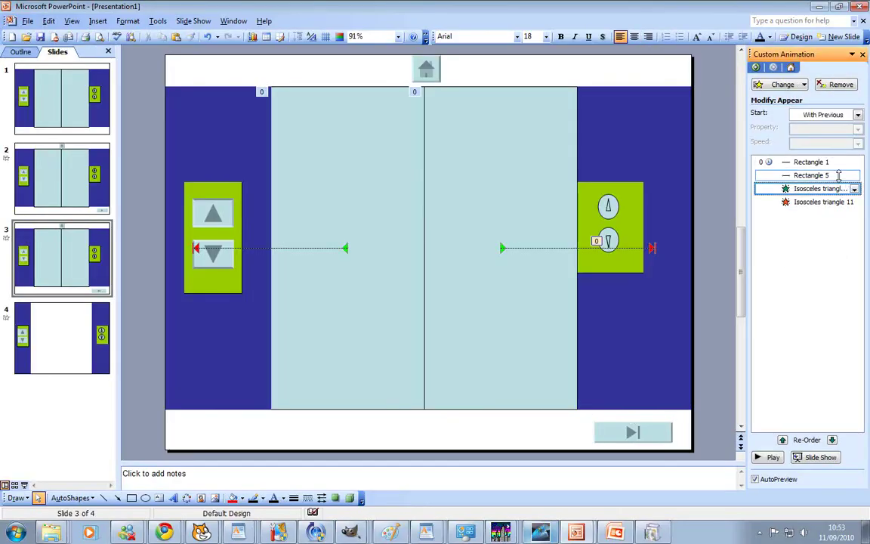
left_click(838, 175)
left_click(834, 161)
left_click(853, 162)
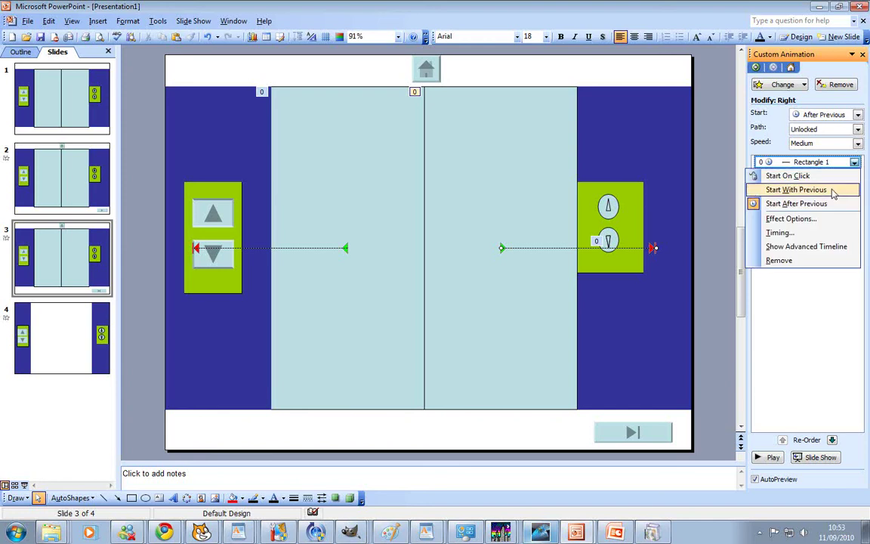
left_click(834, 190)
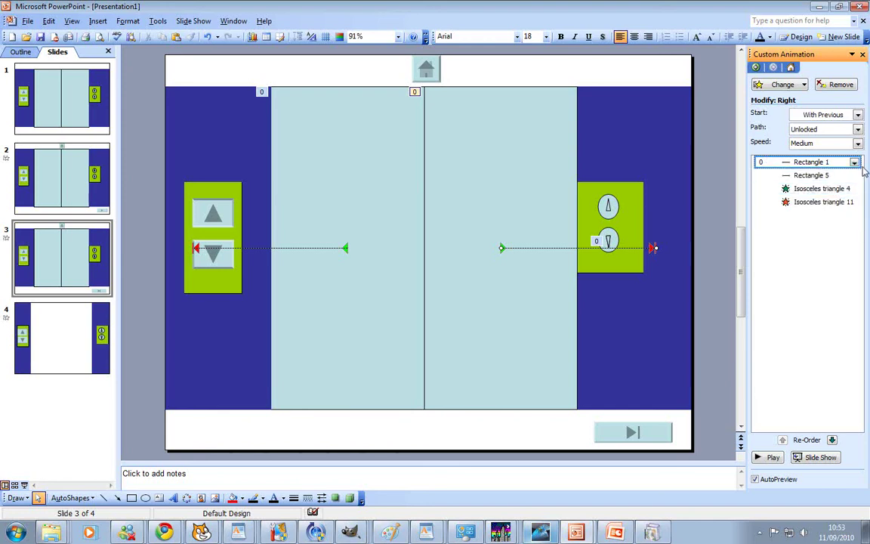
left_click(856, 163)
left_click(821, 202)
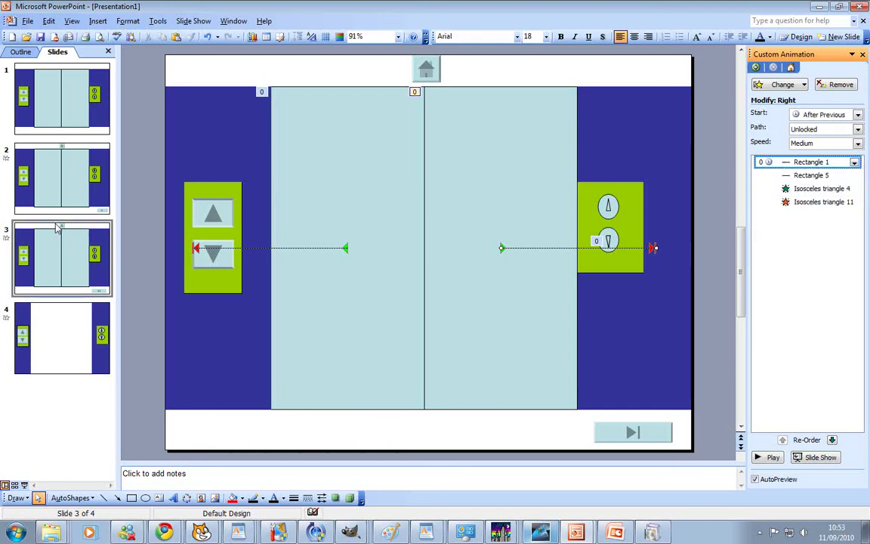
Step: On slide 2, set the right door's animation to After Previous and check the left door's
left_click(43, 202)
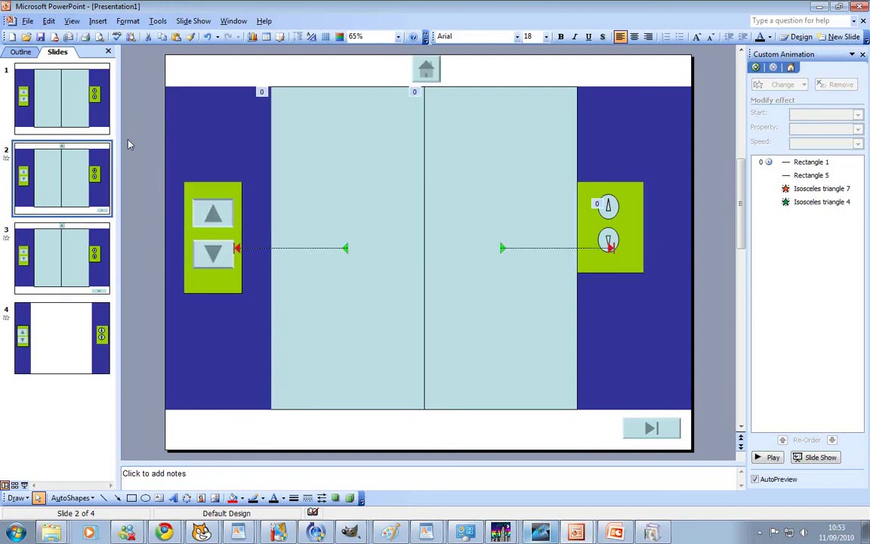
left_click(845, 161)
left_click(856, 163)
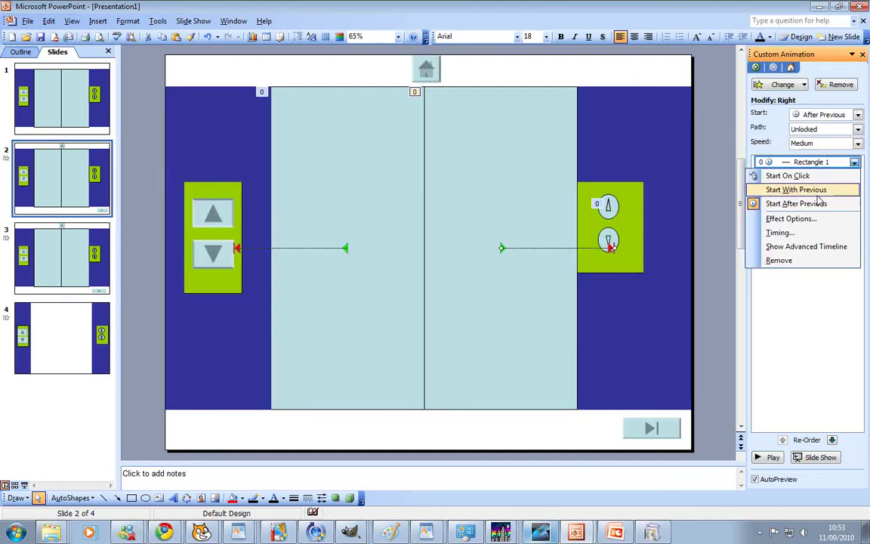
left_click(819, 202)
left_click(828, 176)
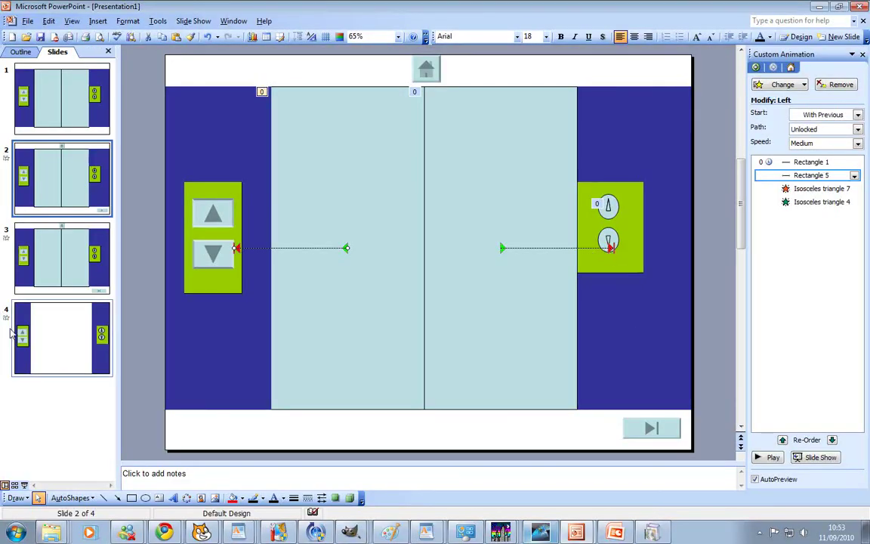
Step: Select slide 4's down call button and remove its disappear effect from the Custom Animation list
left_click(51, 339)
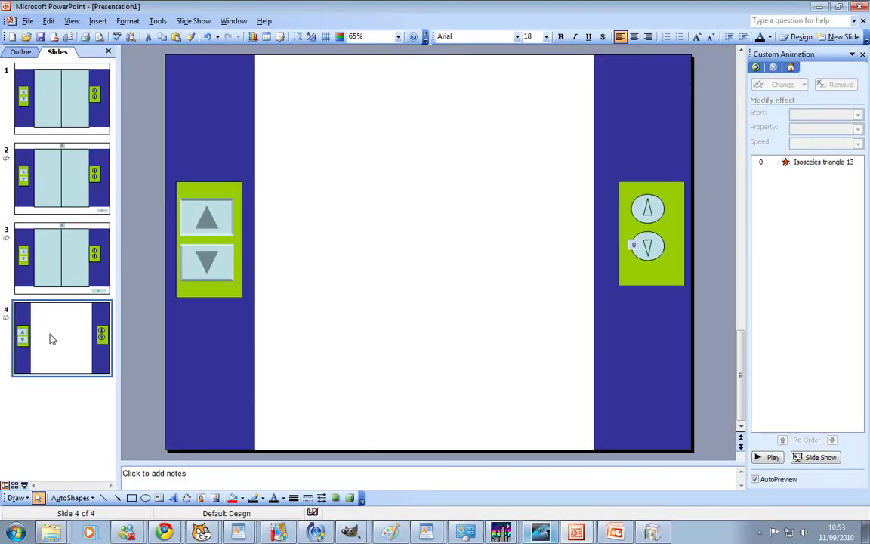
left_click(648, 245)
left_click(855, 165)
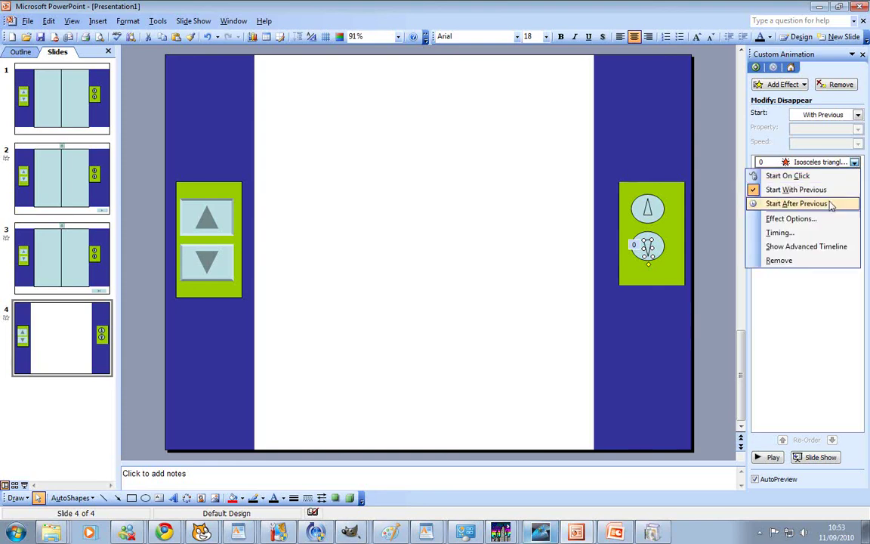
left_click(788, 259)
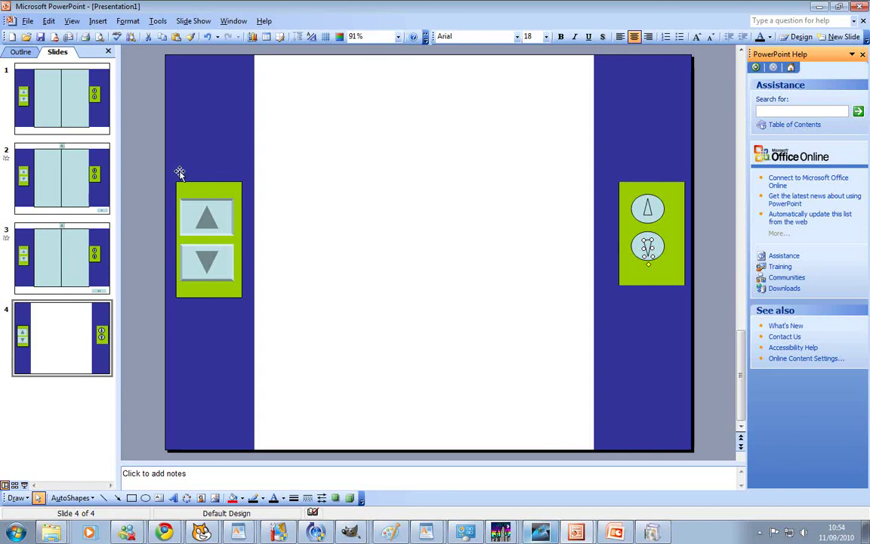
Step: On slide 2, select the left door and show the Custom Animation pane
left_click(59, 151)
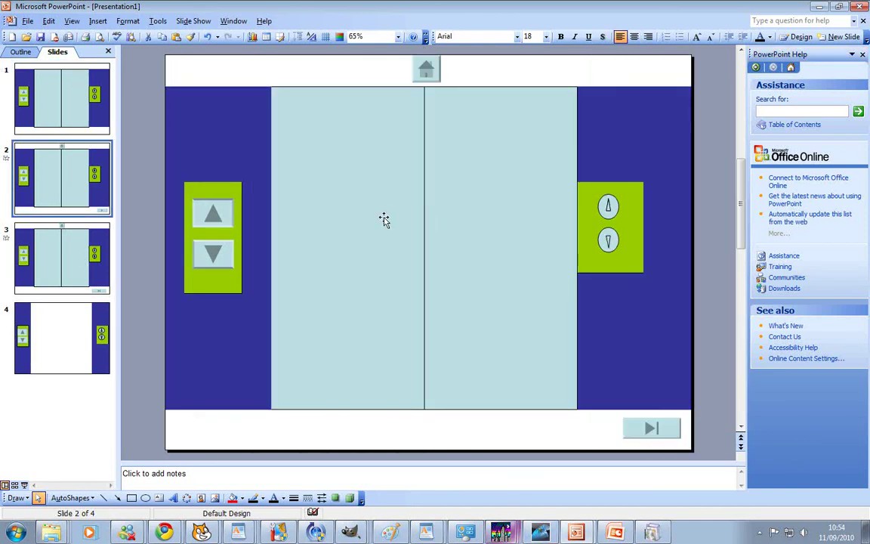
left_click(384, 218)
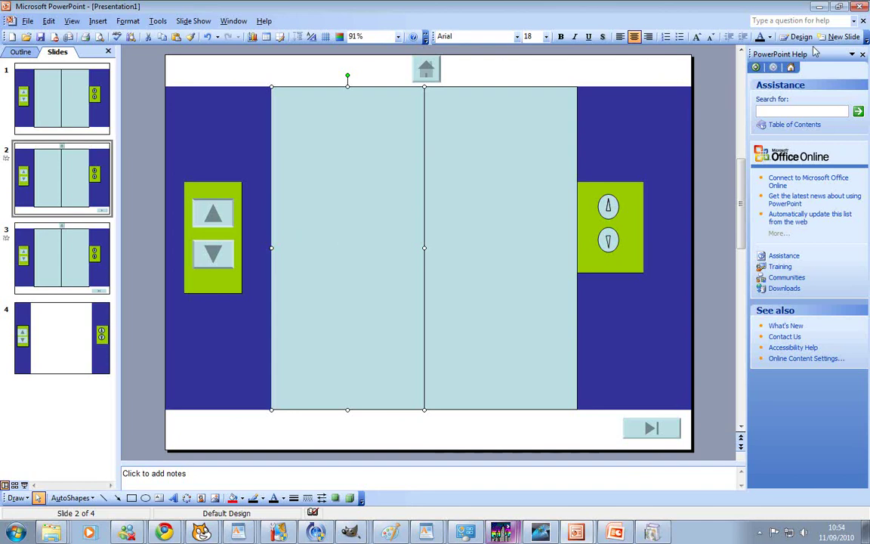
left_click(851, 54)
left_click(736, 260)
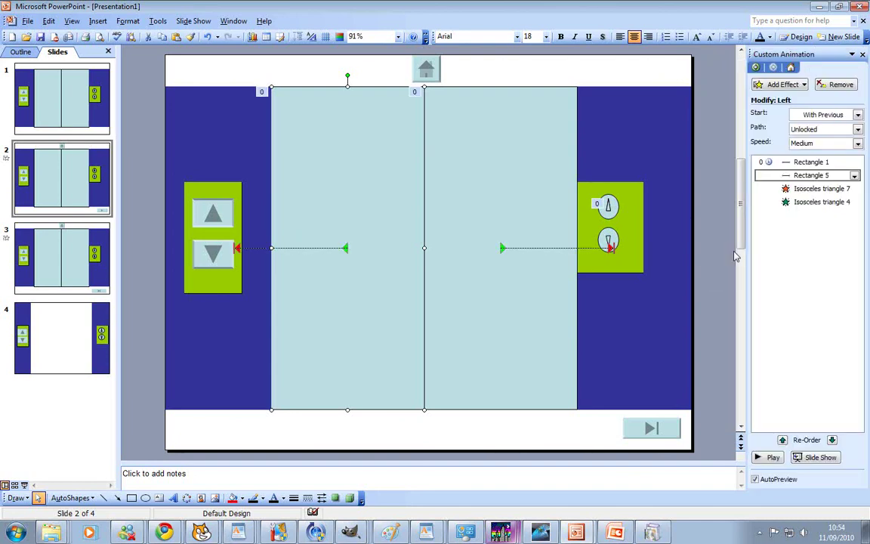
Step: Drag both door path ends out to the left and right slide edges, previewing the result
left_click(238, 249)
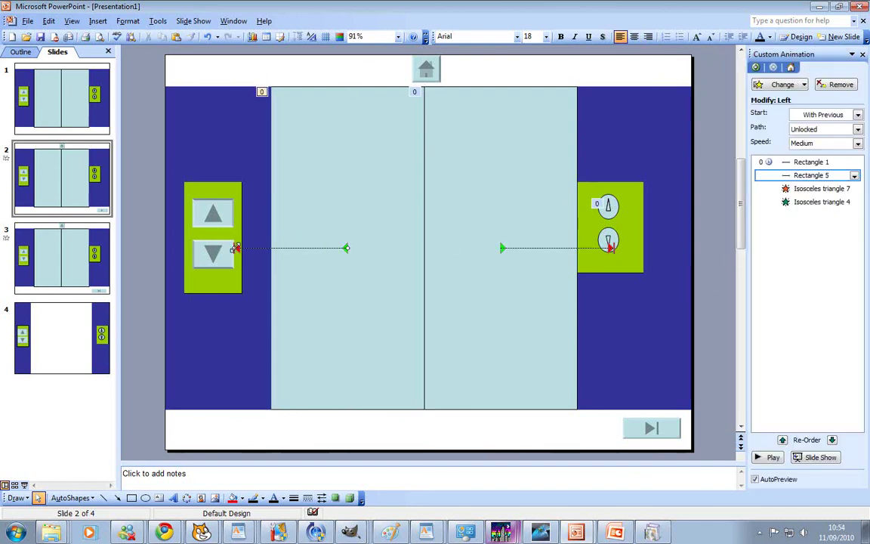
left_click(613, 249)
left_click_drag(612, 248, 641, 248)
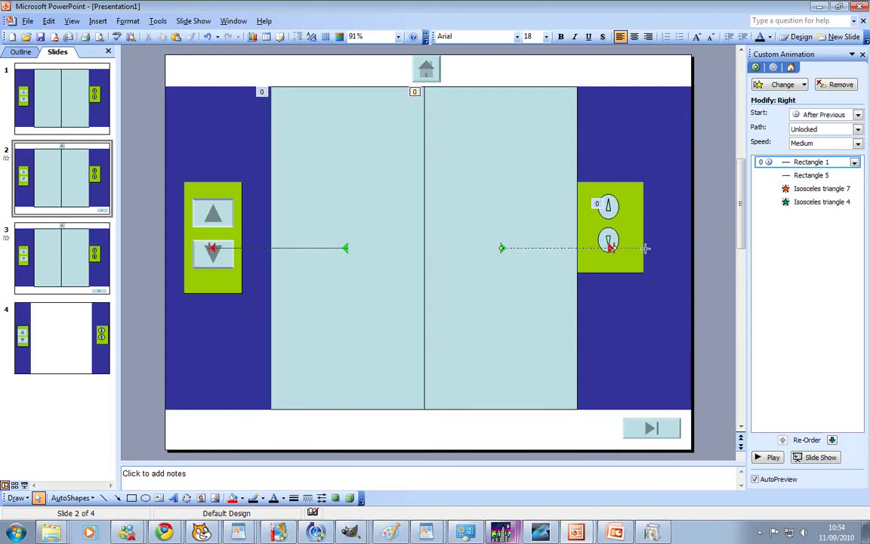
left_click(772, 457)
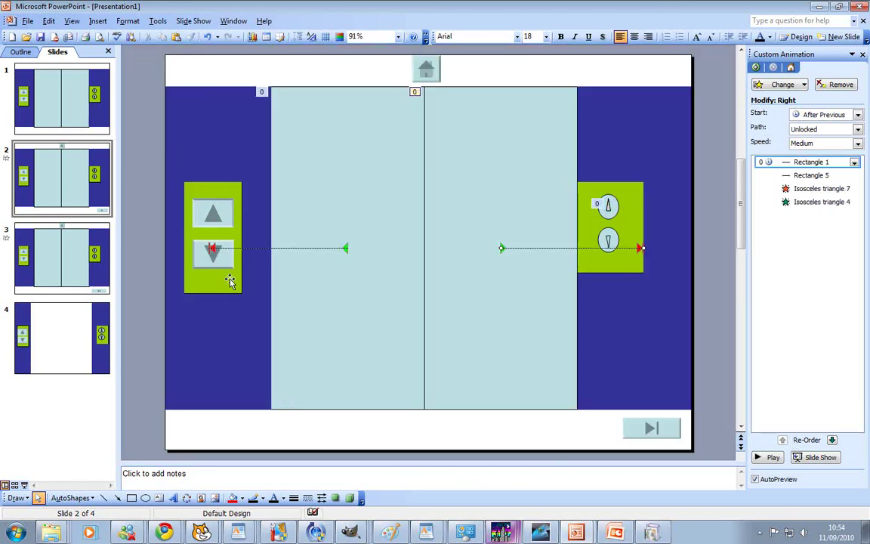
left_click(212, 250)
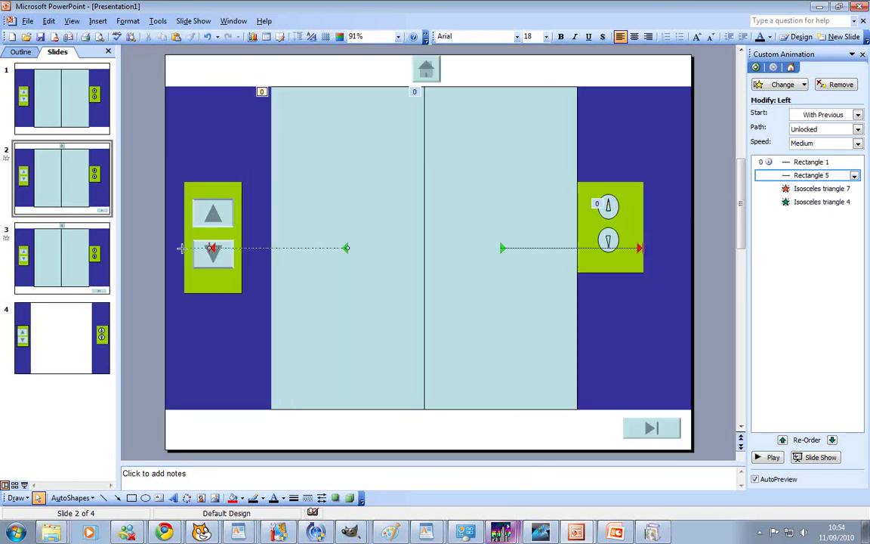
left_click_drag(175, 247, 171, 249)
left_click(641, 248)
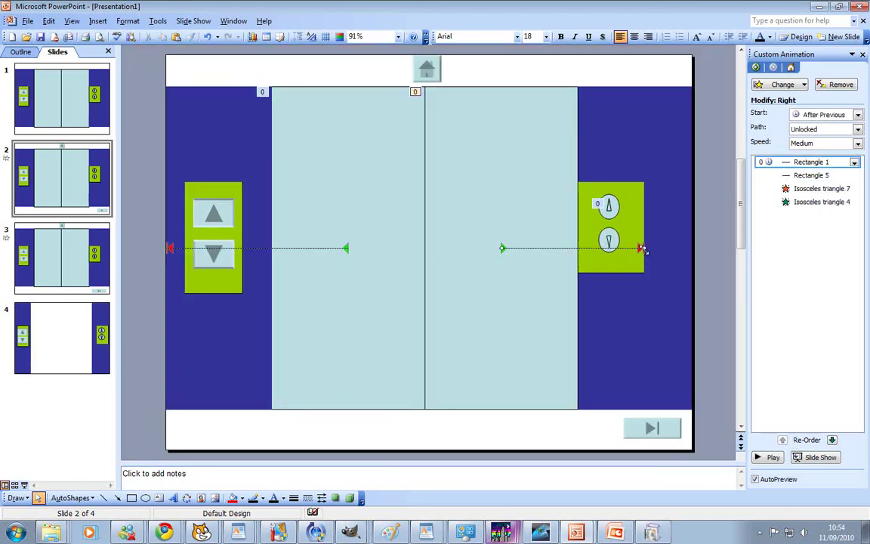
left_click_drag(665, 251, 675, 249)
left_click(770, 457)
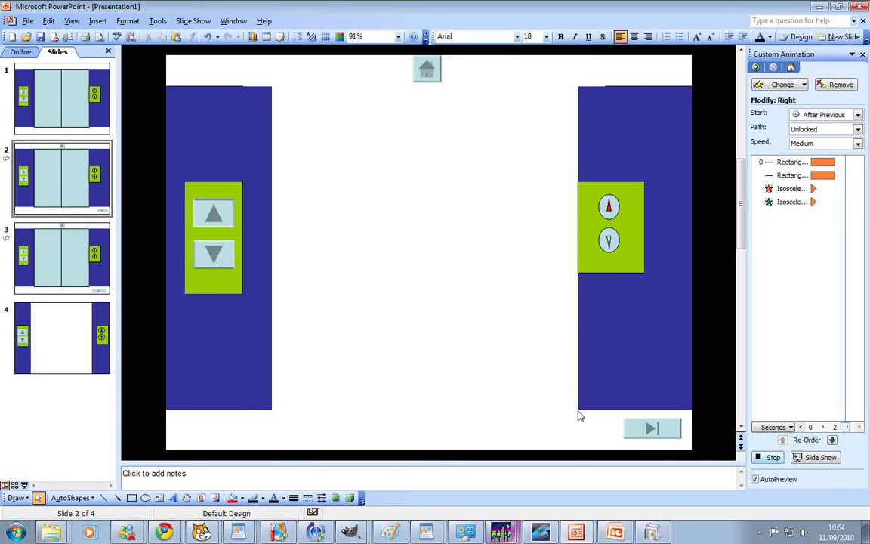
key("F5")
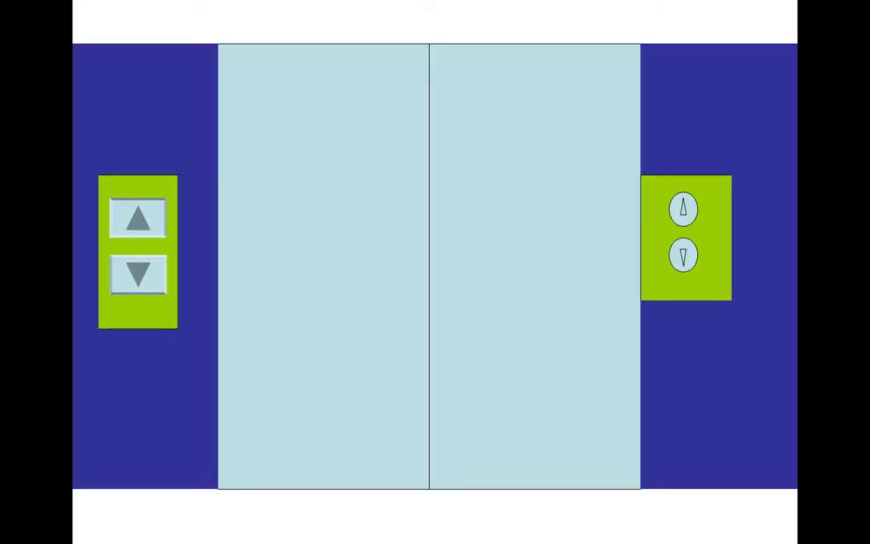